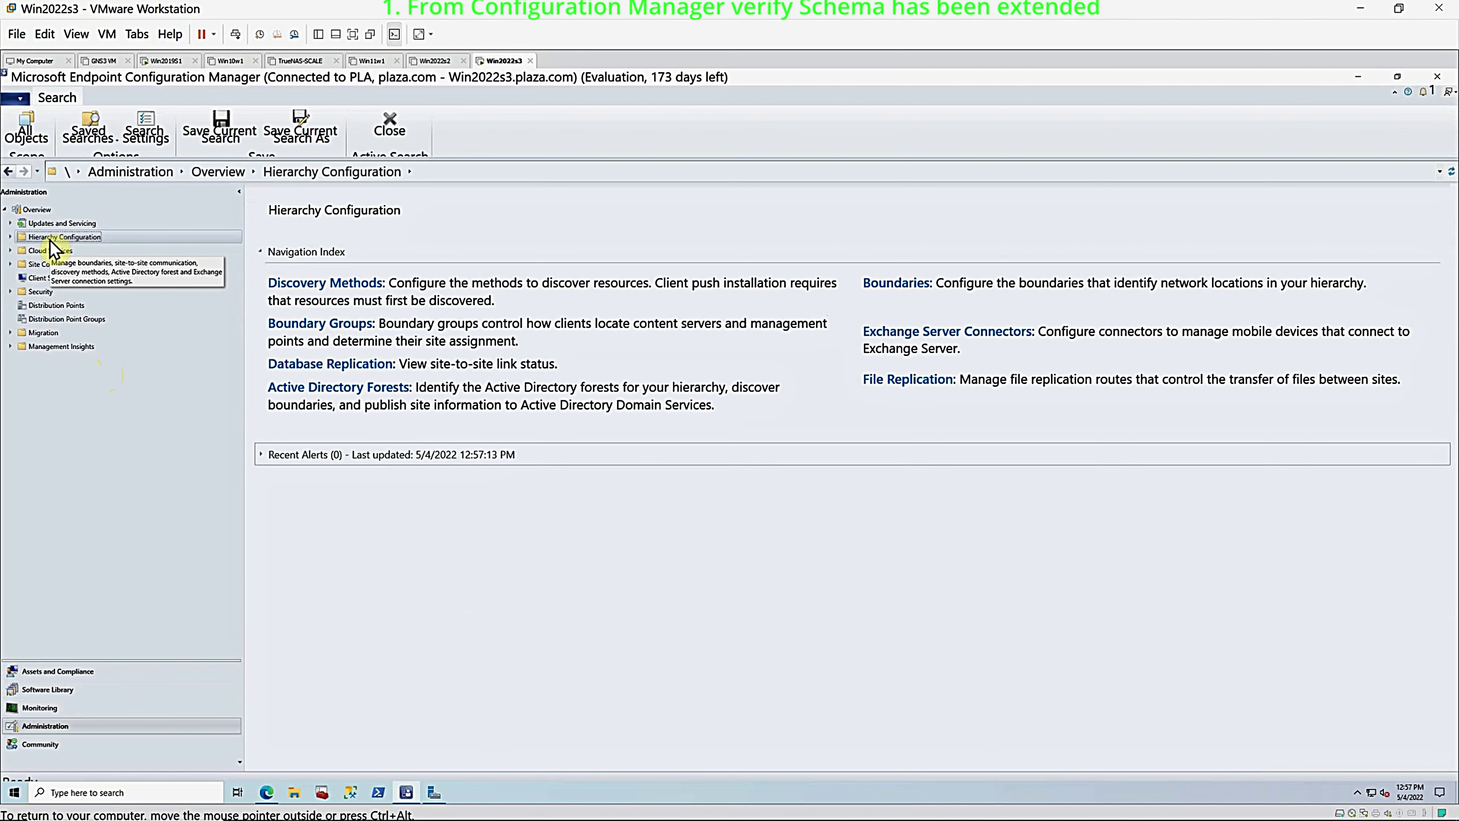
Step: Go through the Hierarchy Configuration nodes, from Discovery Methods to Active Directory Forests, and examine the plaza.com forest's publishing status
left_click(278, 285)
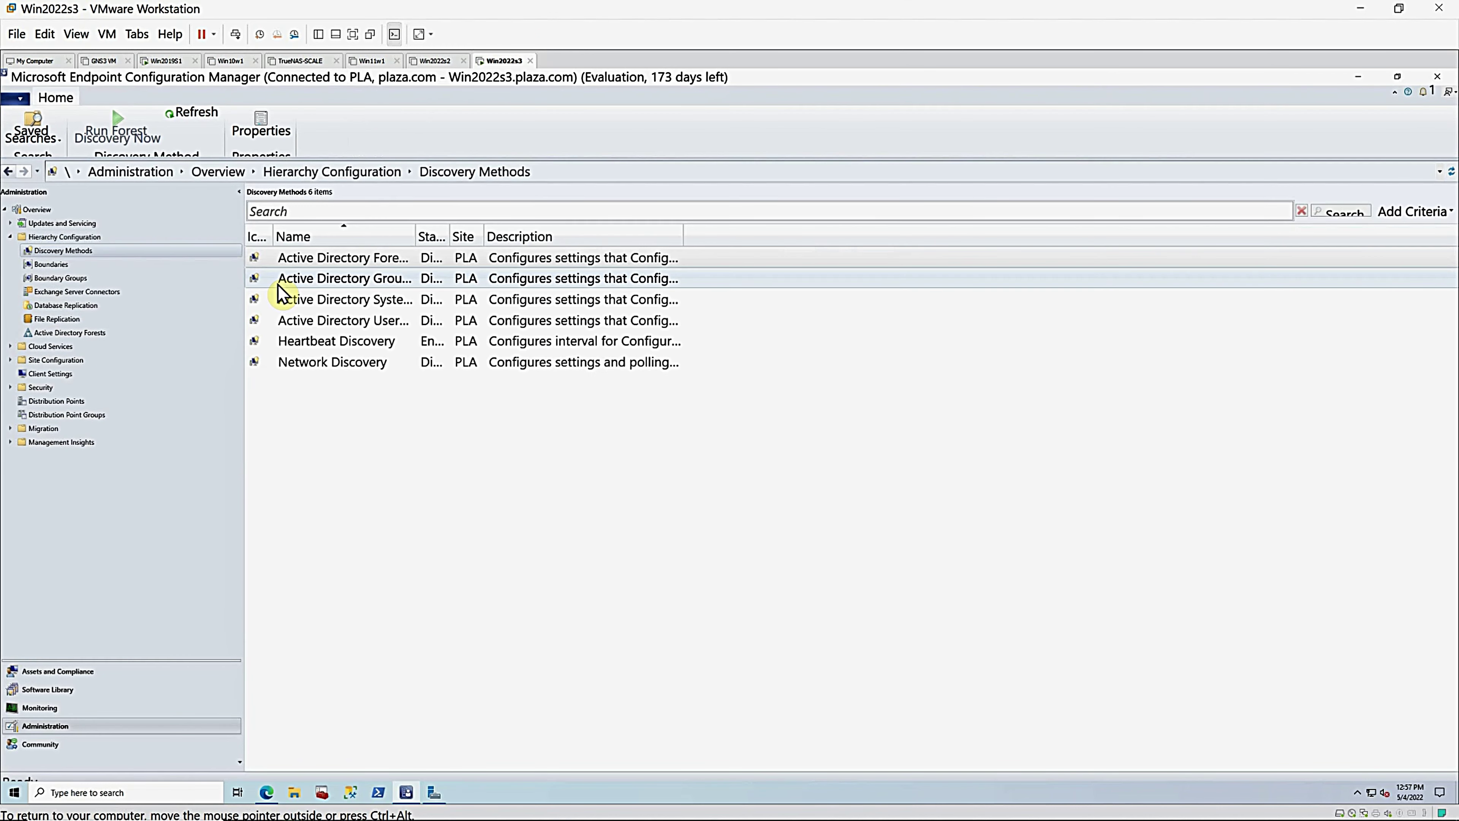
left_click(56, 266)
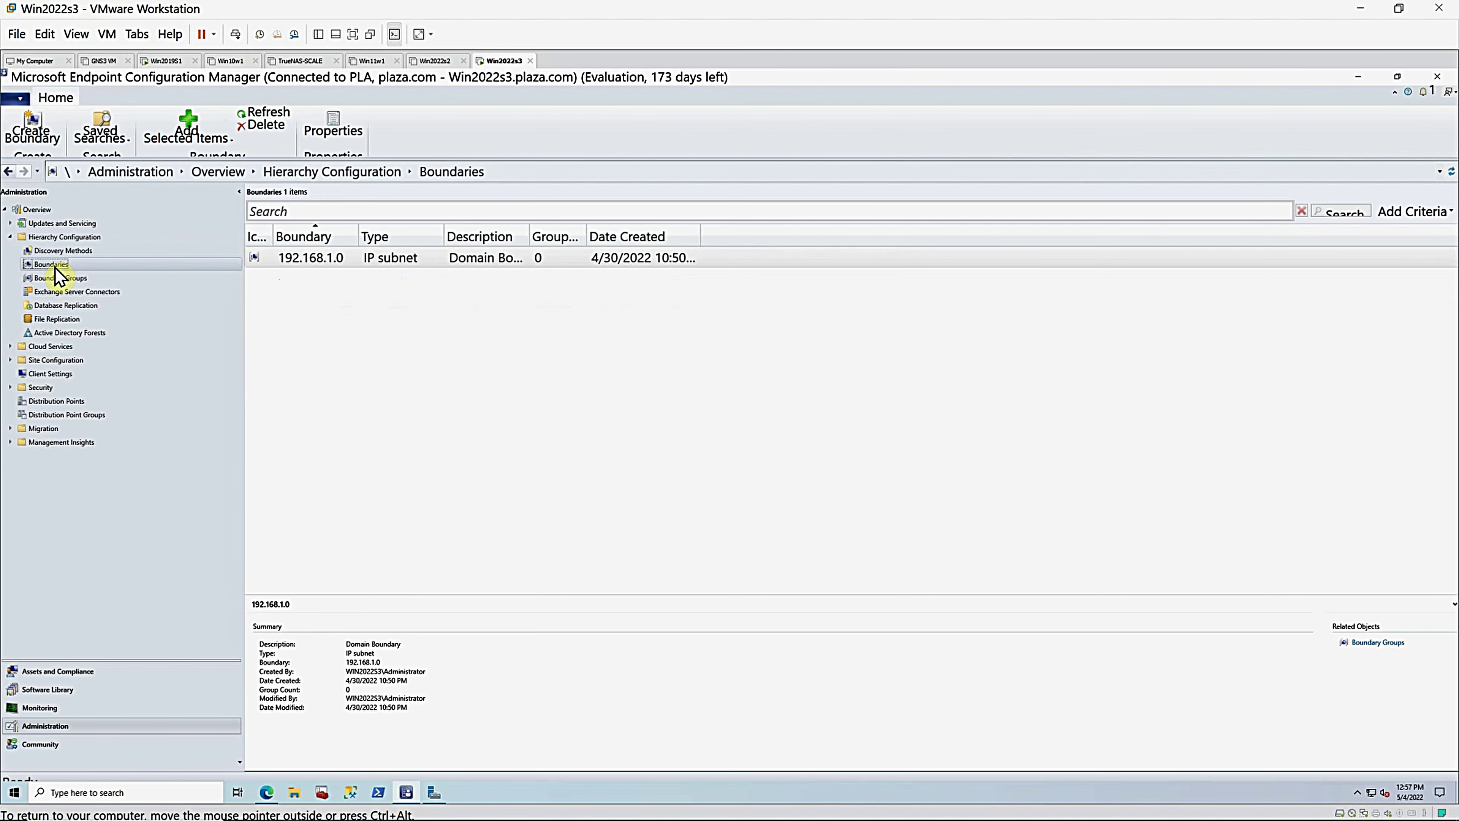
left_click(61, 279)
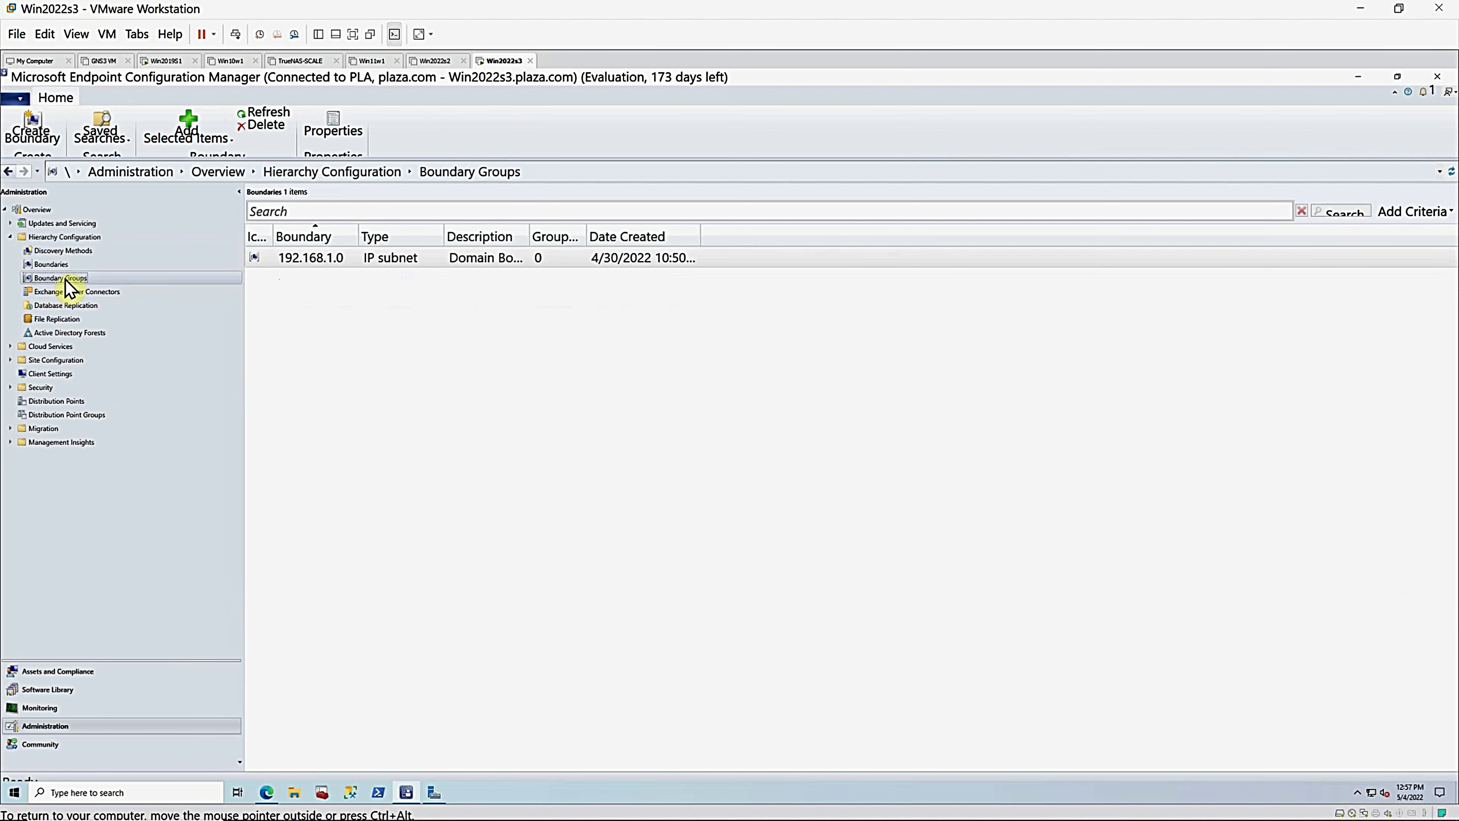
left_click(349, 259)
left_click_drag(358, 237, 392, 243)
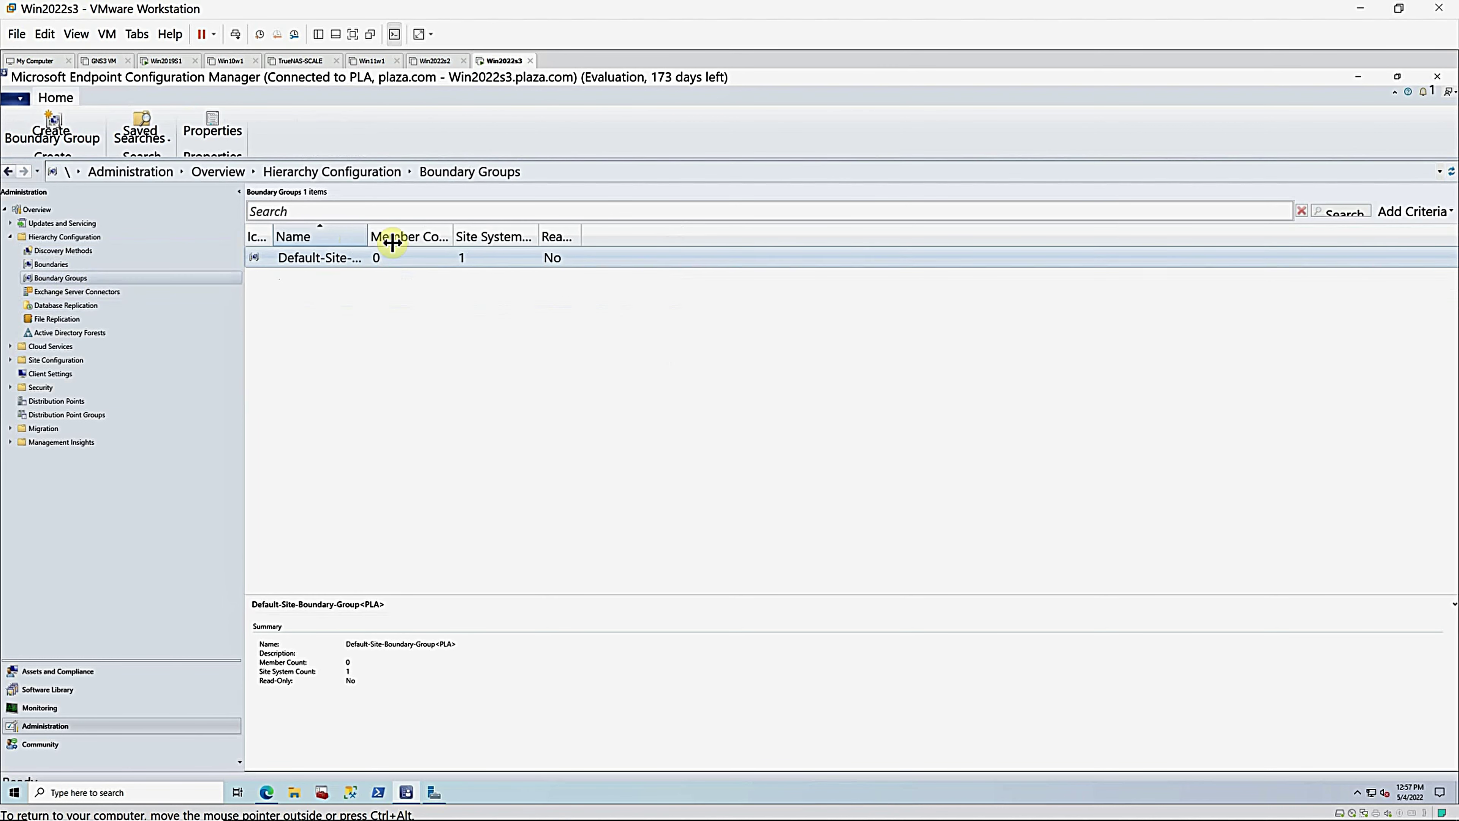
left_click(68, 293)
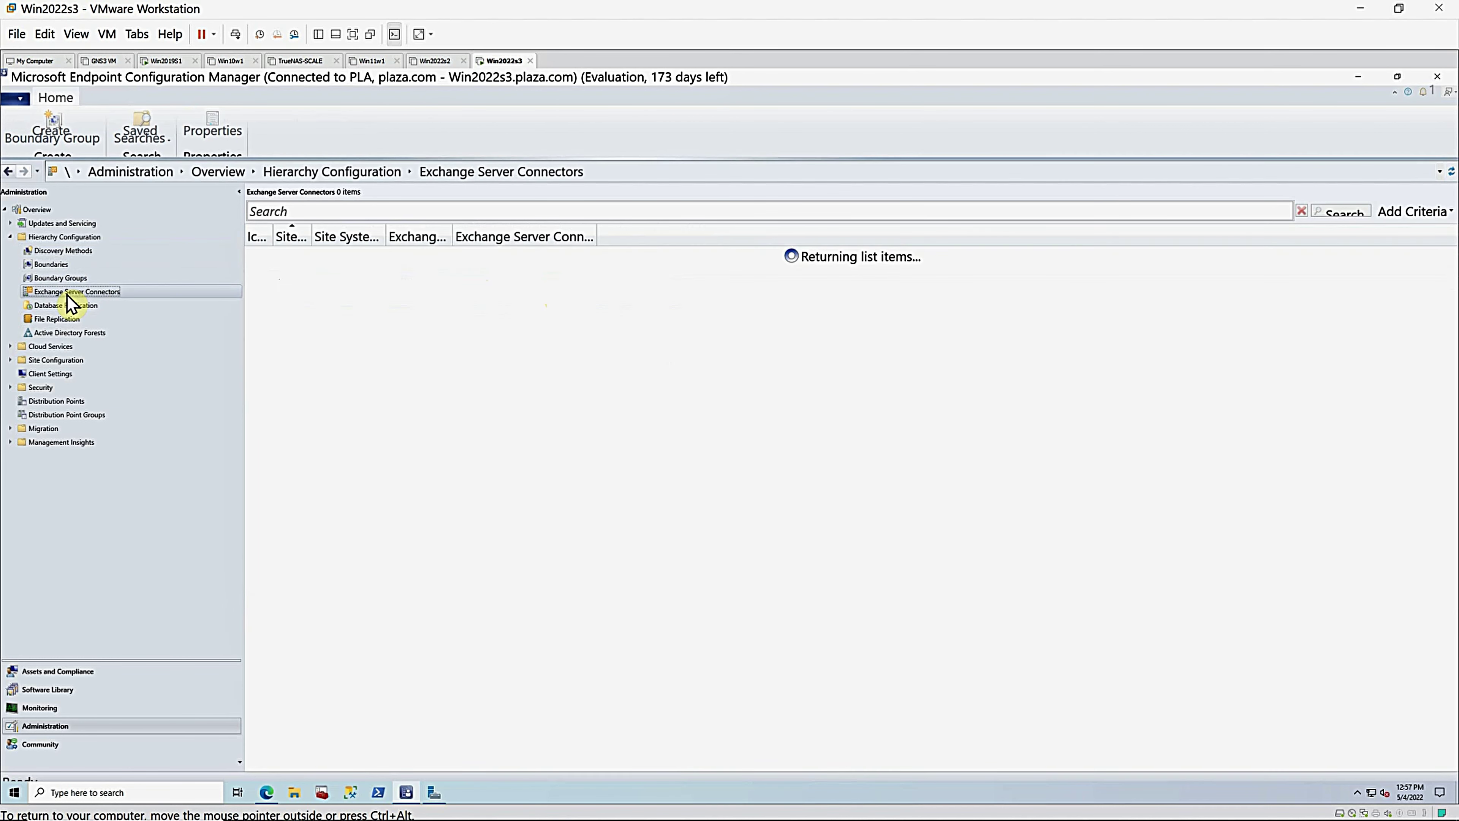
left_click(61, 308)
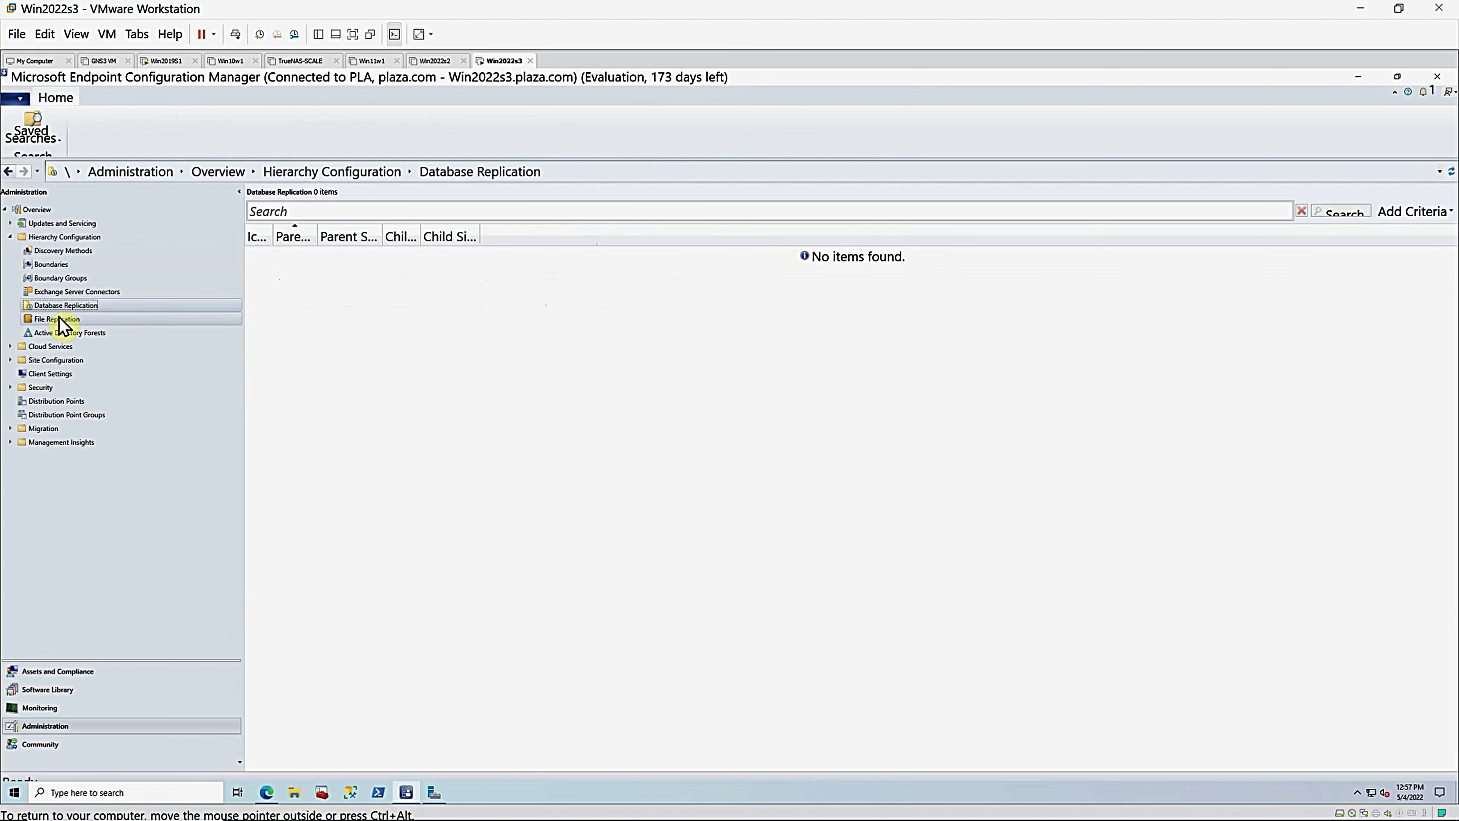
left_click(62, 336)
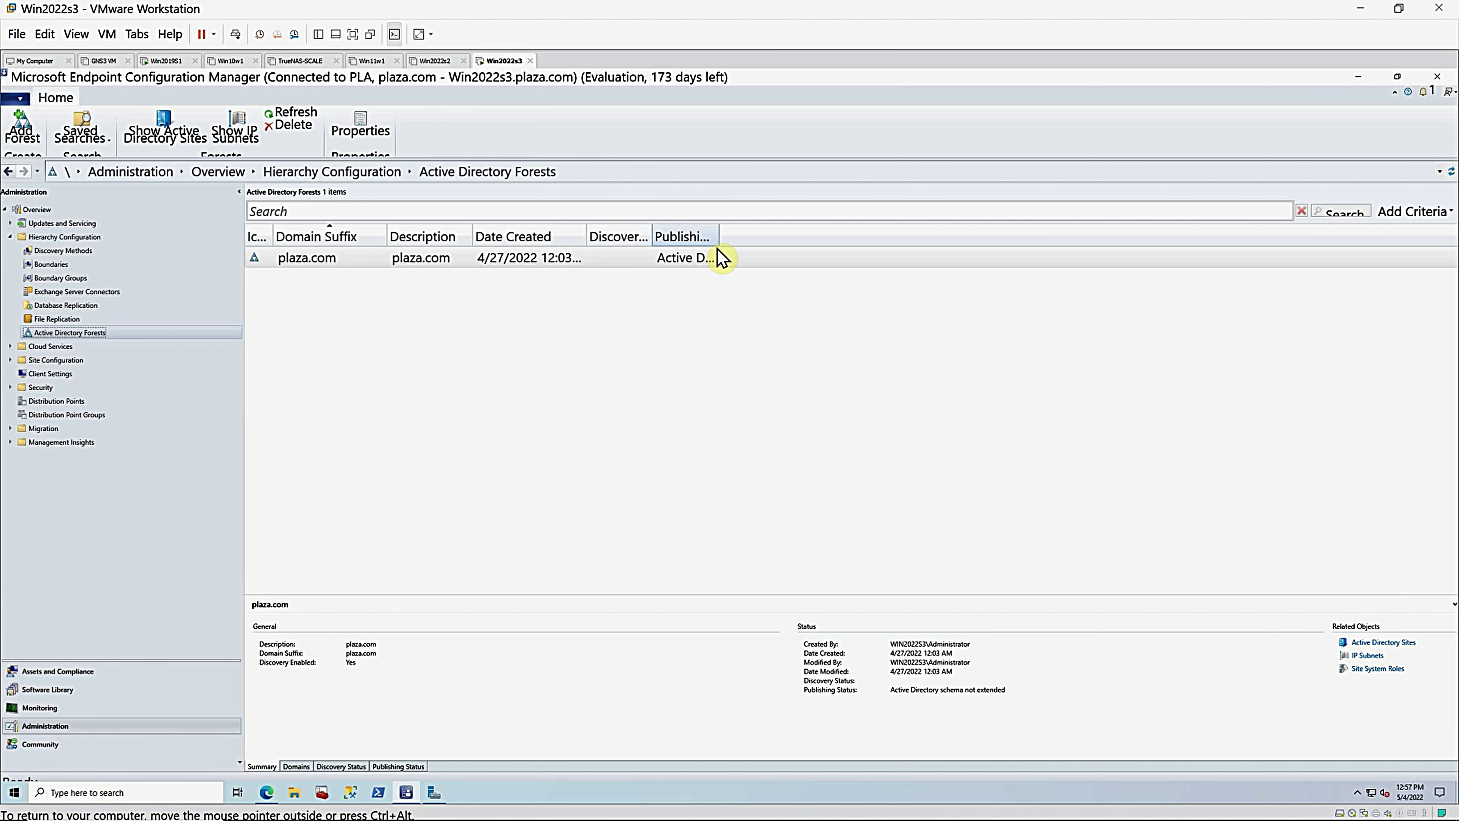
left_click_drag(716, 238, 1001, 238)
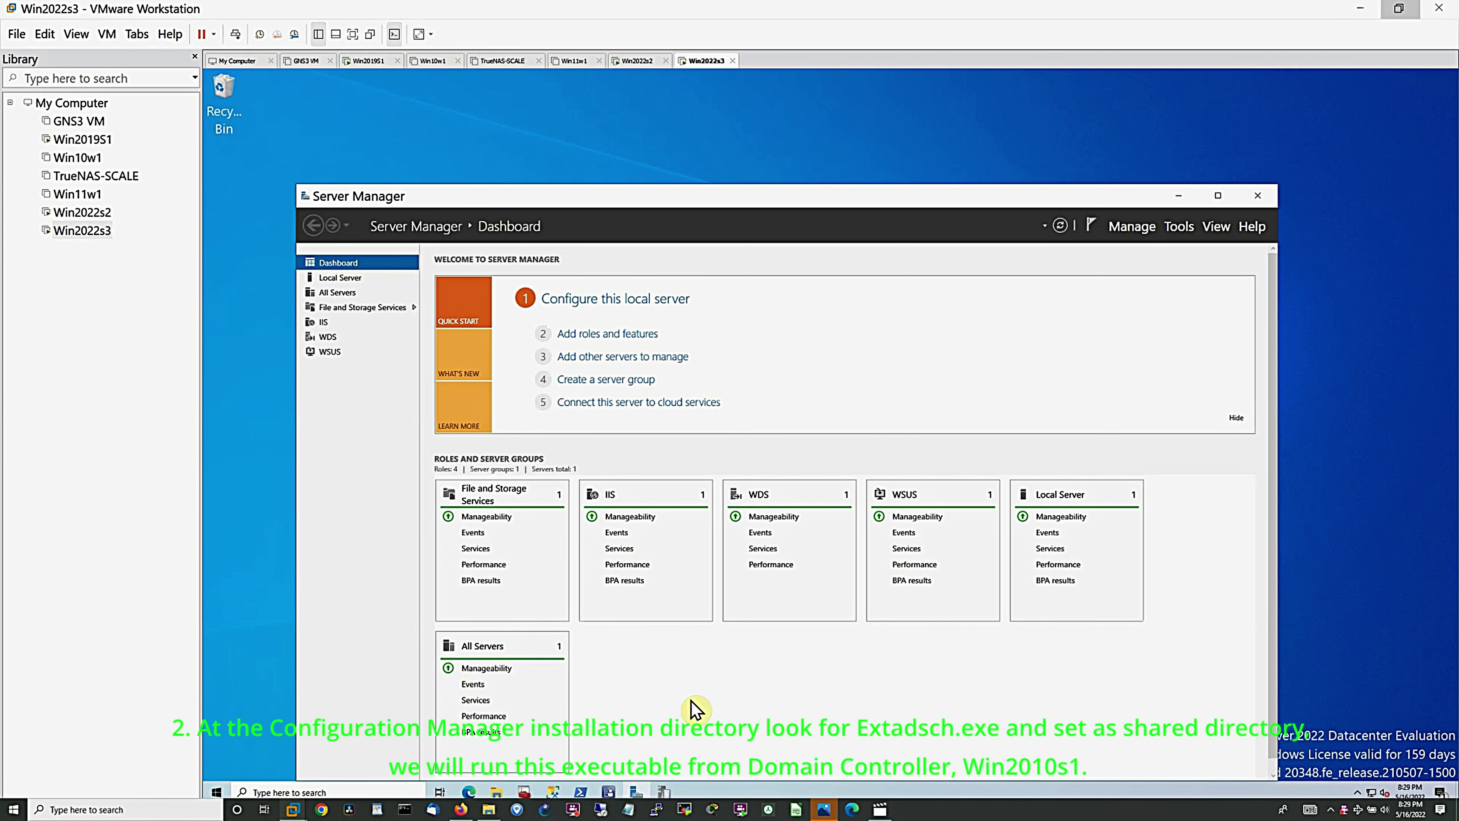
Step: On Win2022s3, browse in File Explorer to C:\MEM_Configmgr_2103\SMSSETUP\BIN\X64
left_click(498, 793)
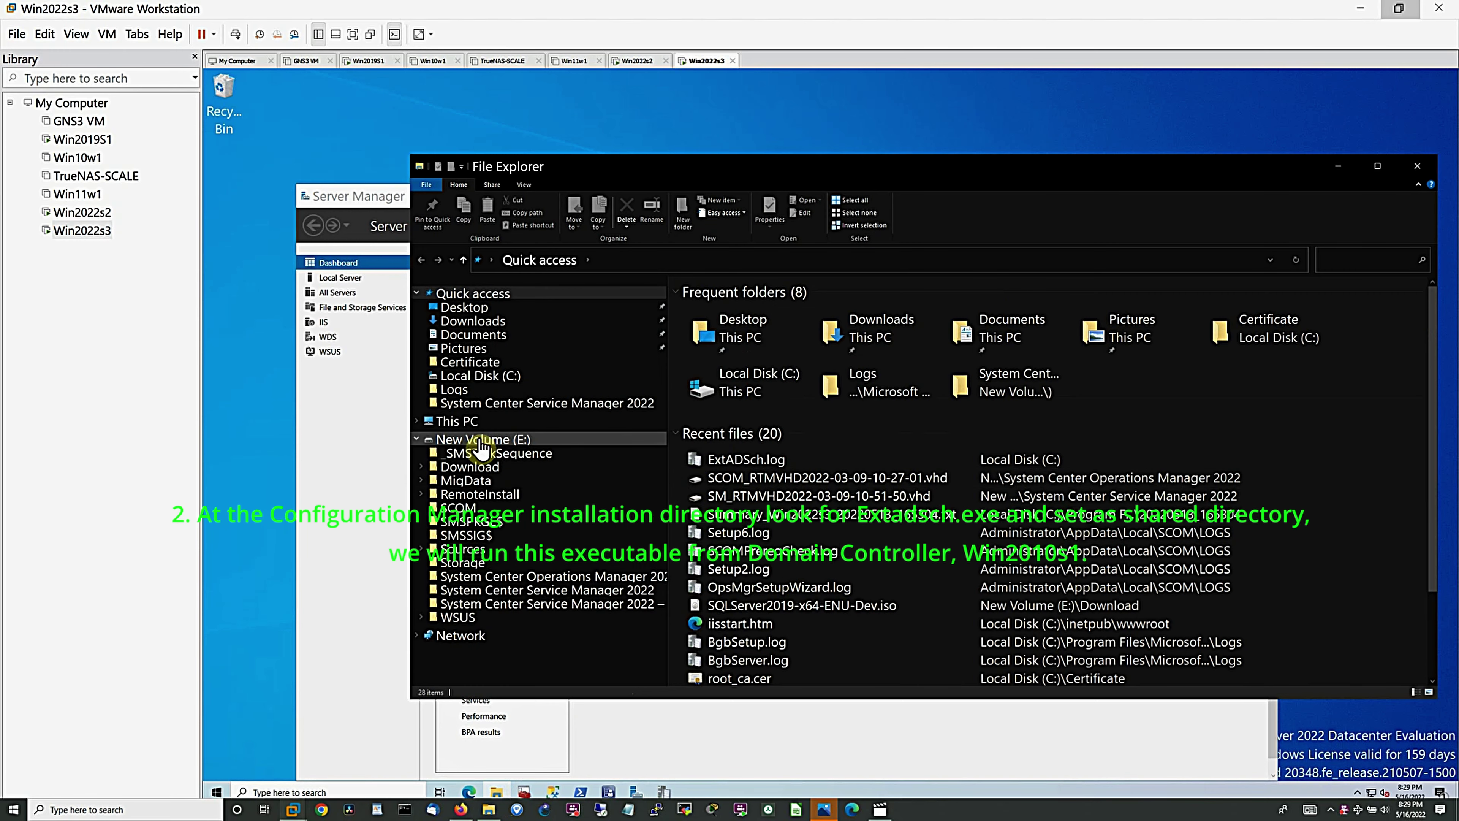
left_click(459, 421)
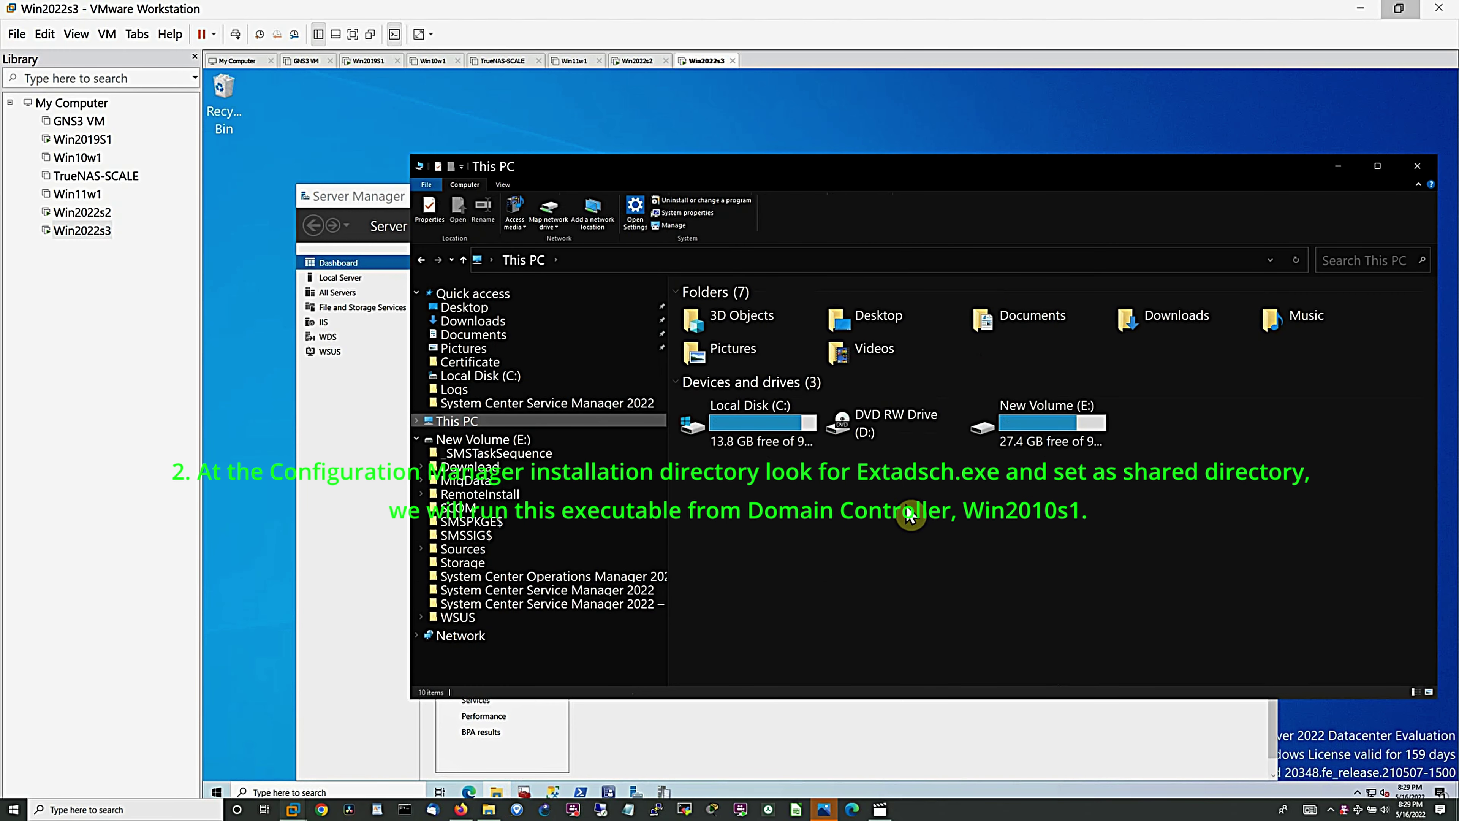
double_click(763, 419)
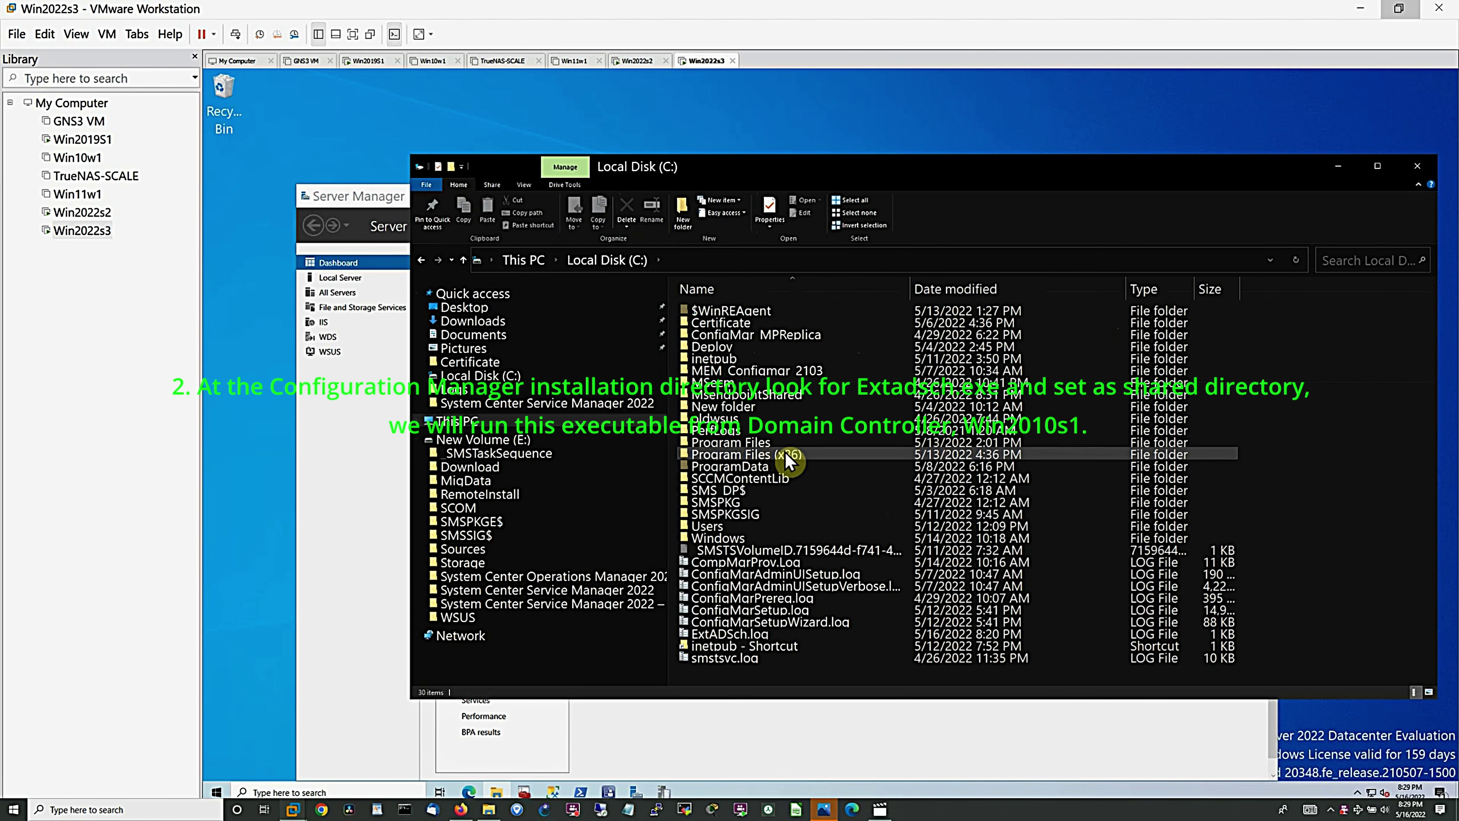
left_click(788, 371)
double_click(789, 370)
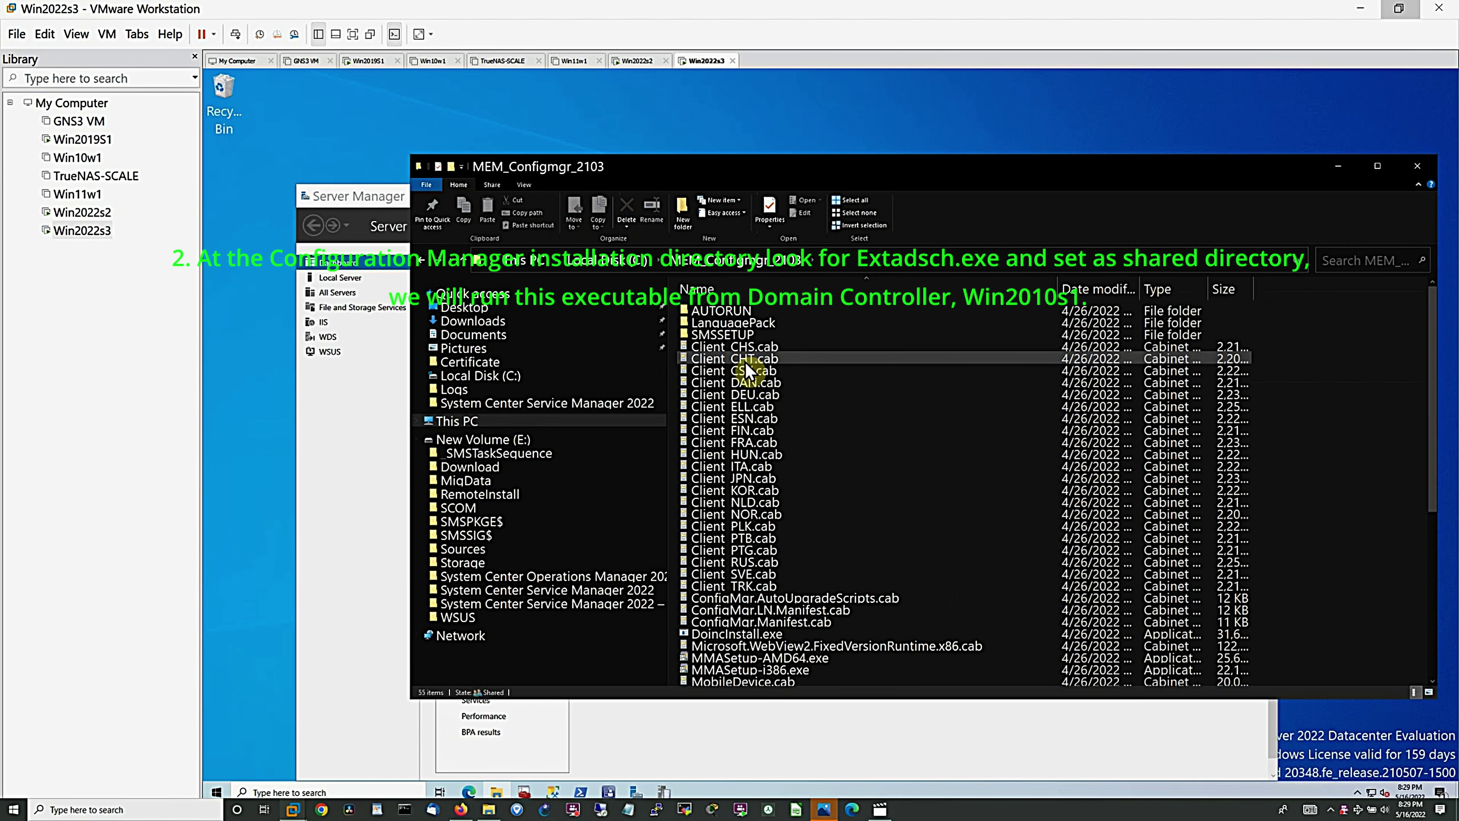
double_click(725, 338)
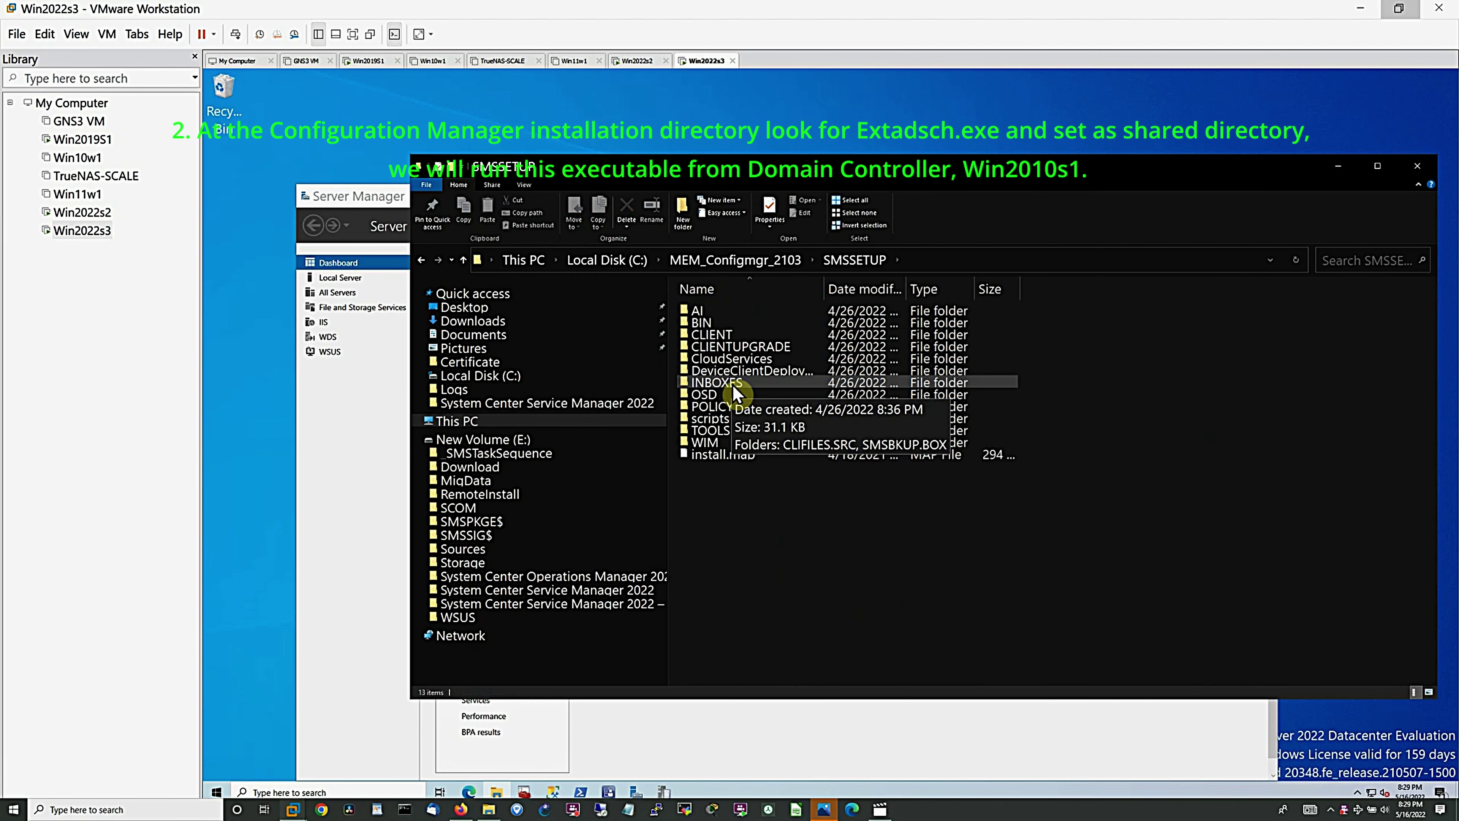
double_click(699, 325)
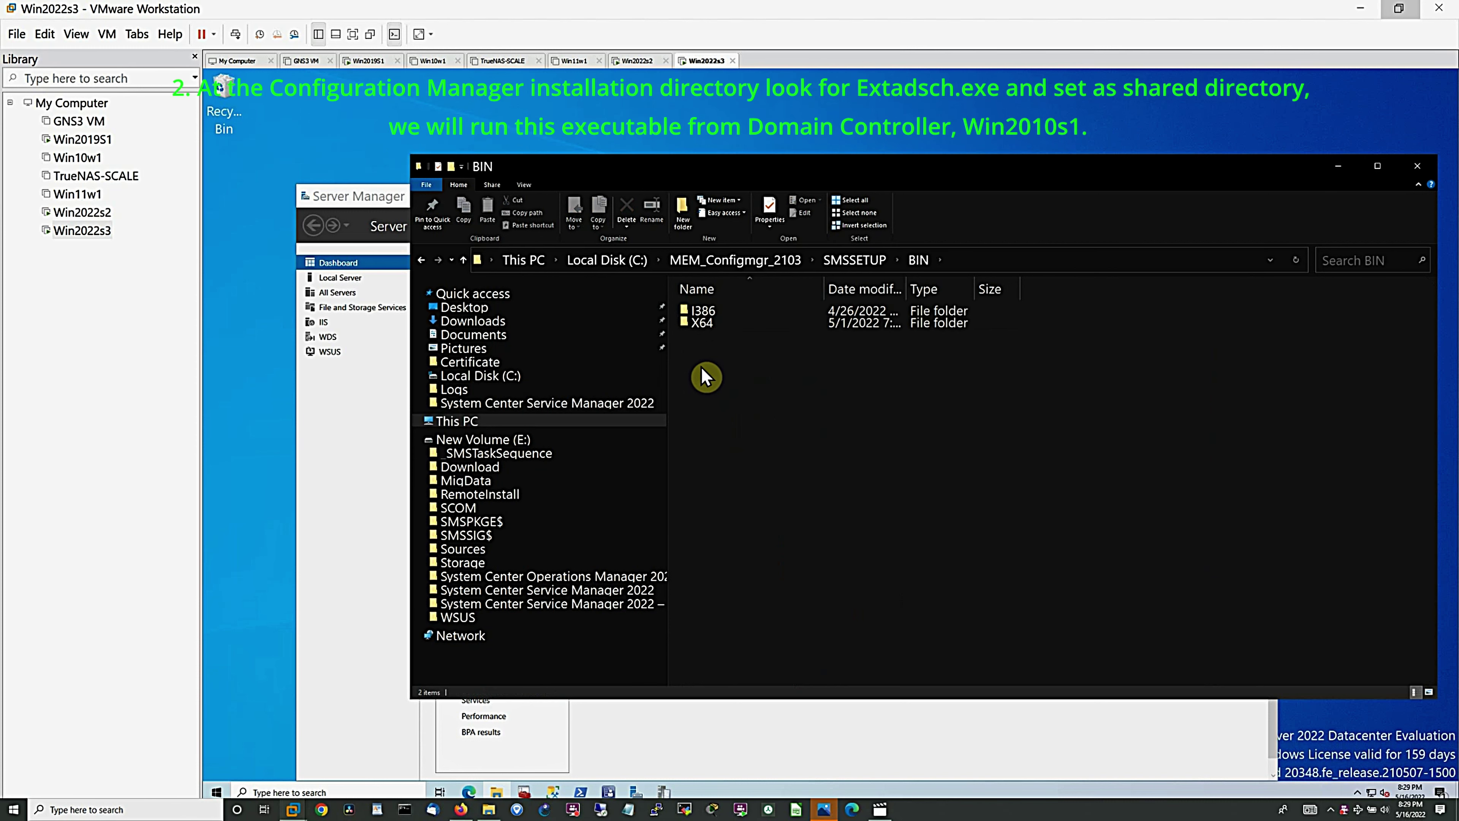
double_click(703, 329)
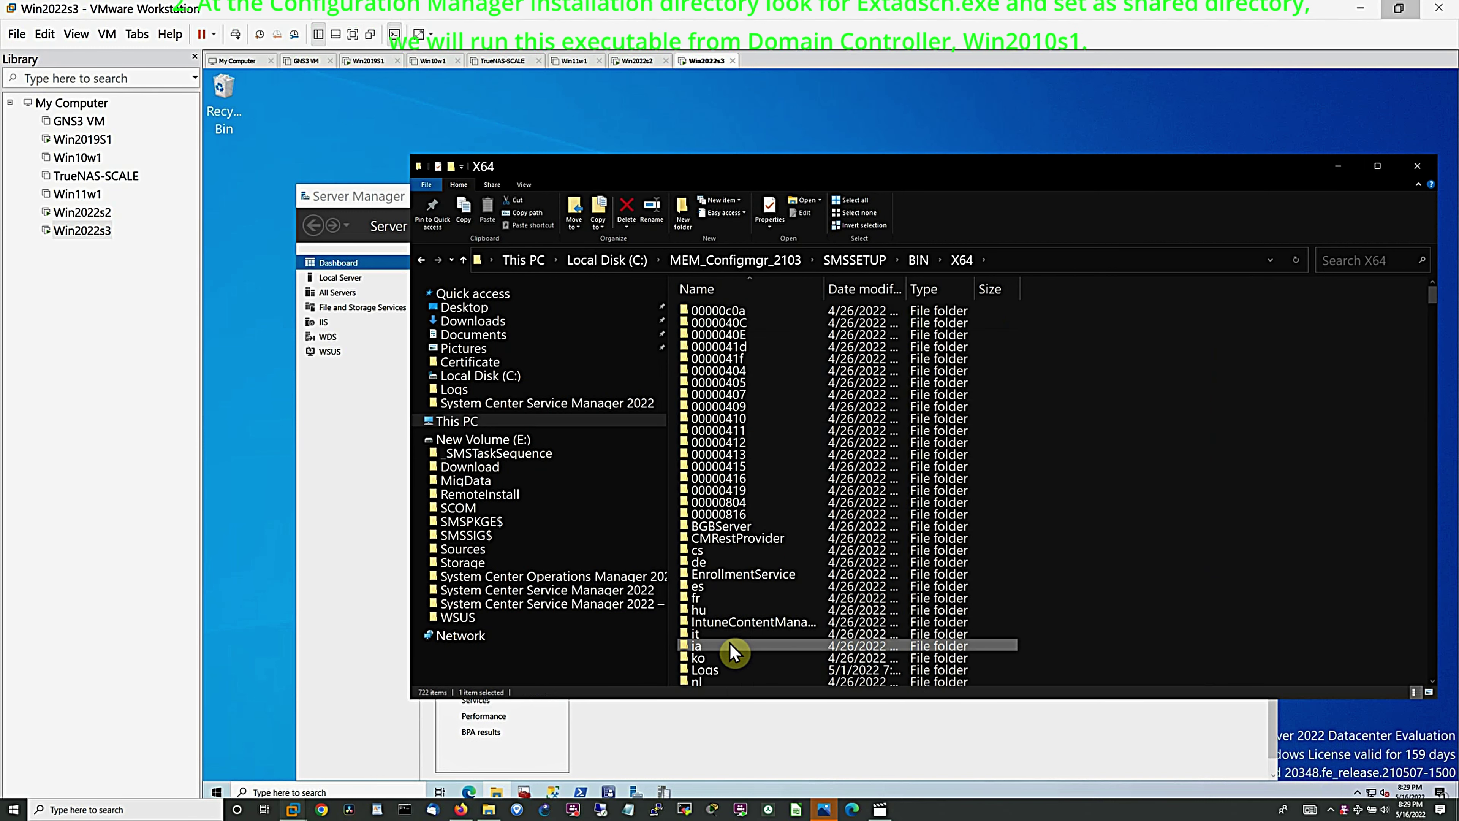
Step: Find and select extadsch.exe in the X64 folder of the Configuration Manager installation files
key("e")
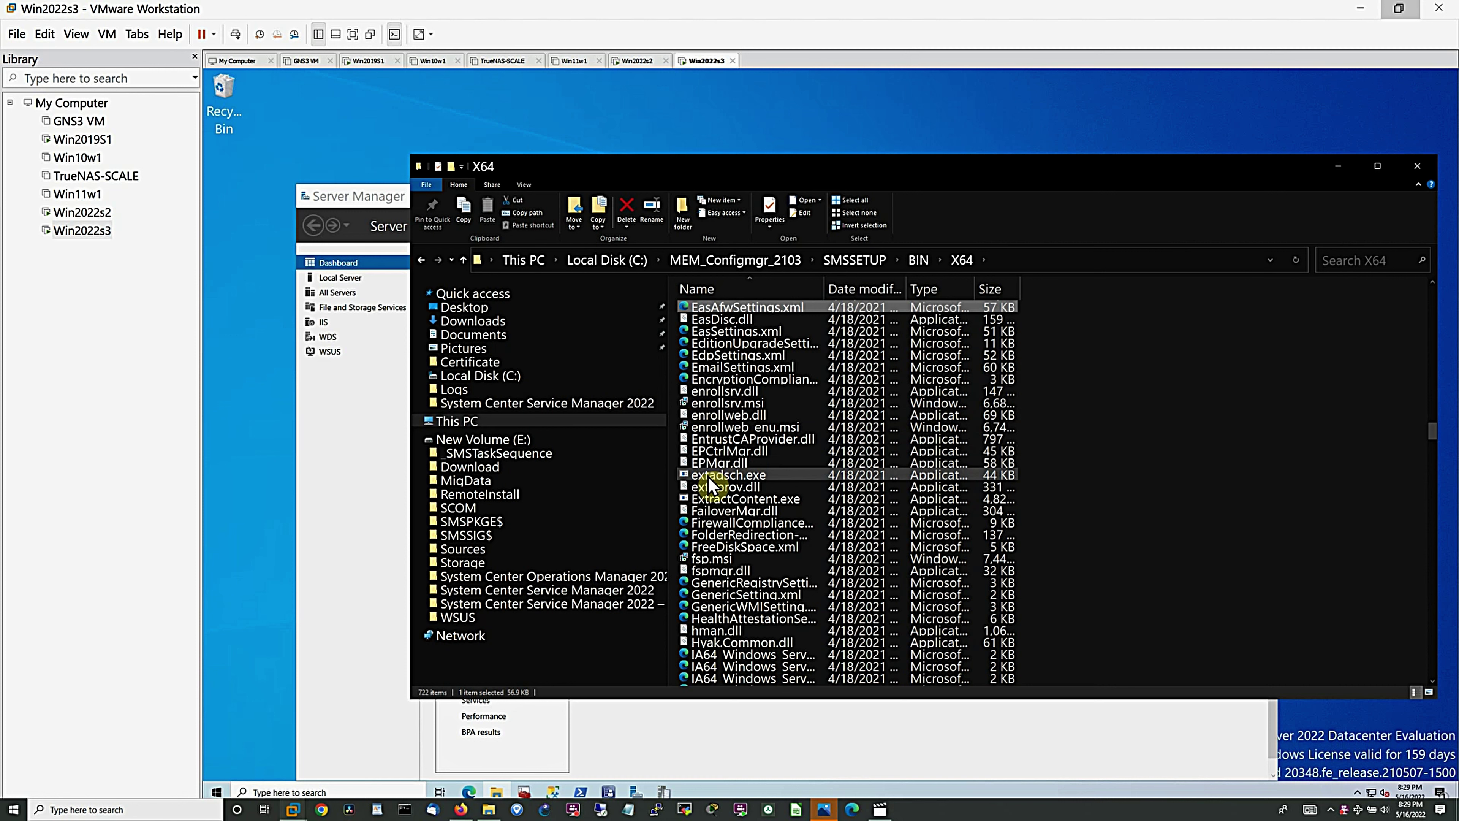
mouse_move(712, 486)
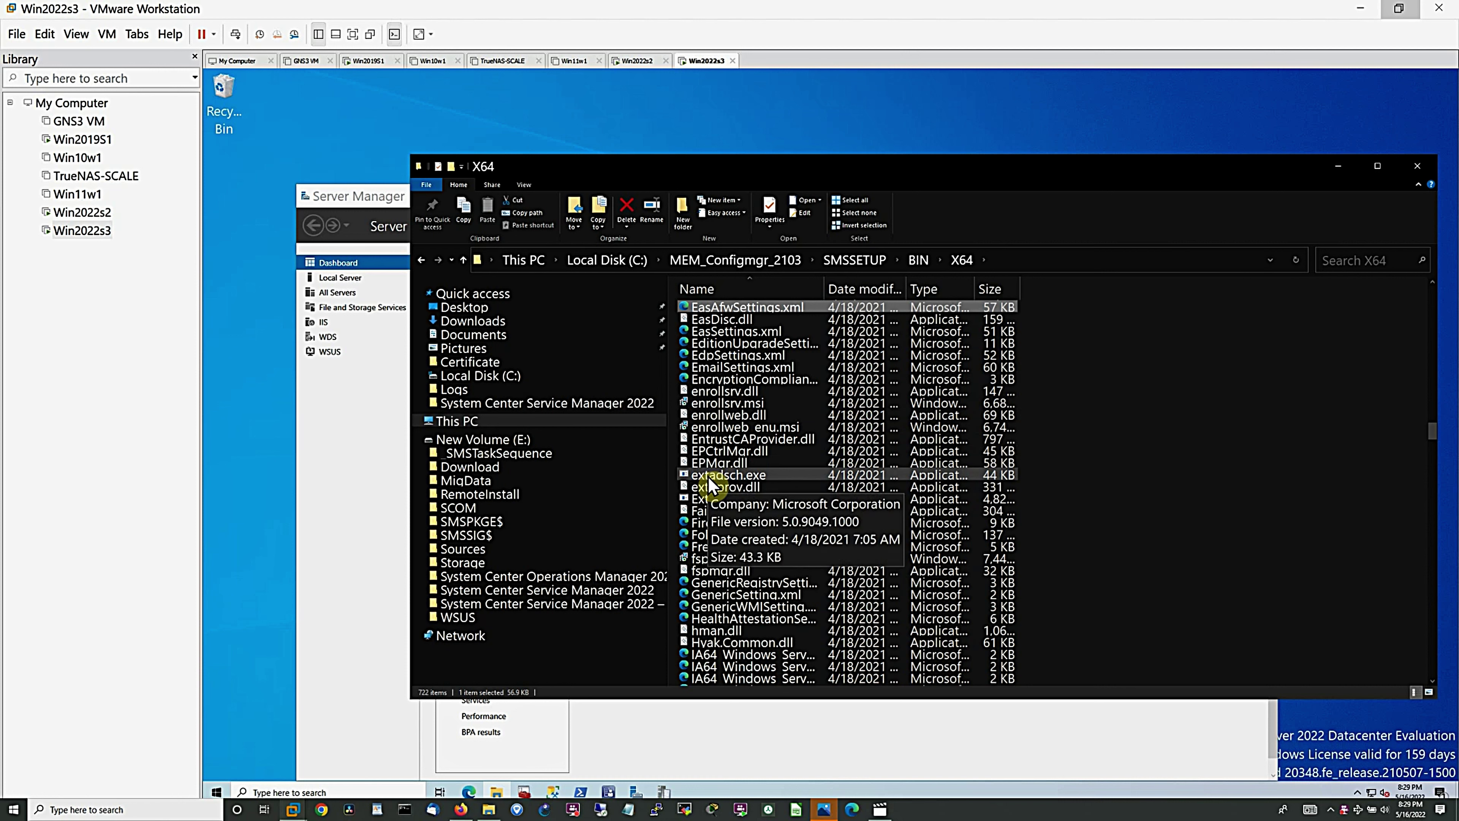
left_click(711, 477)
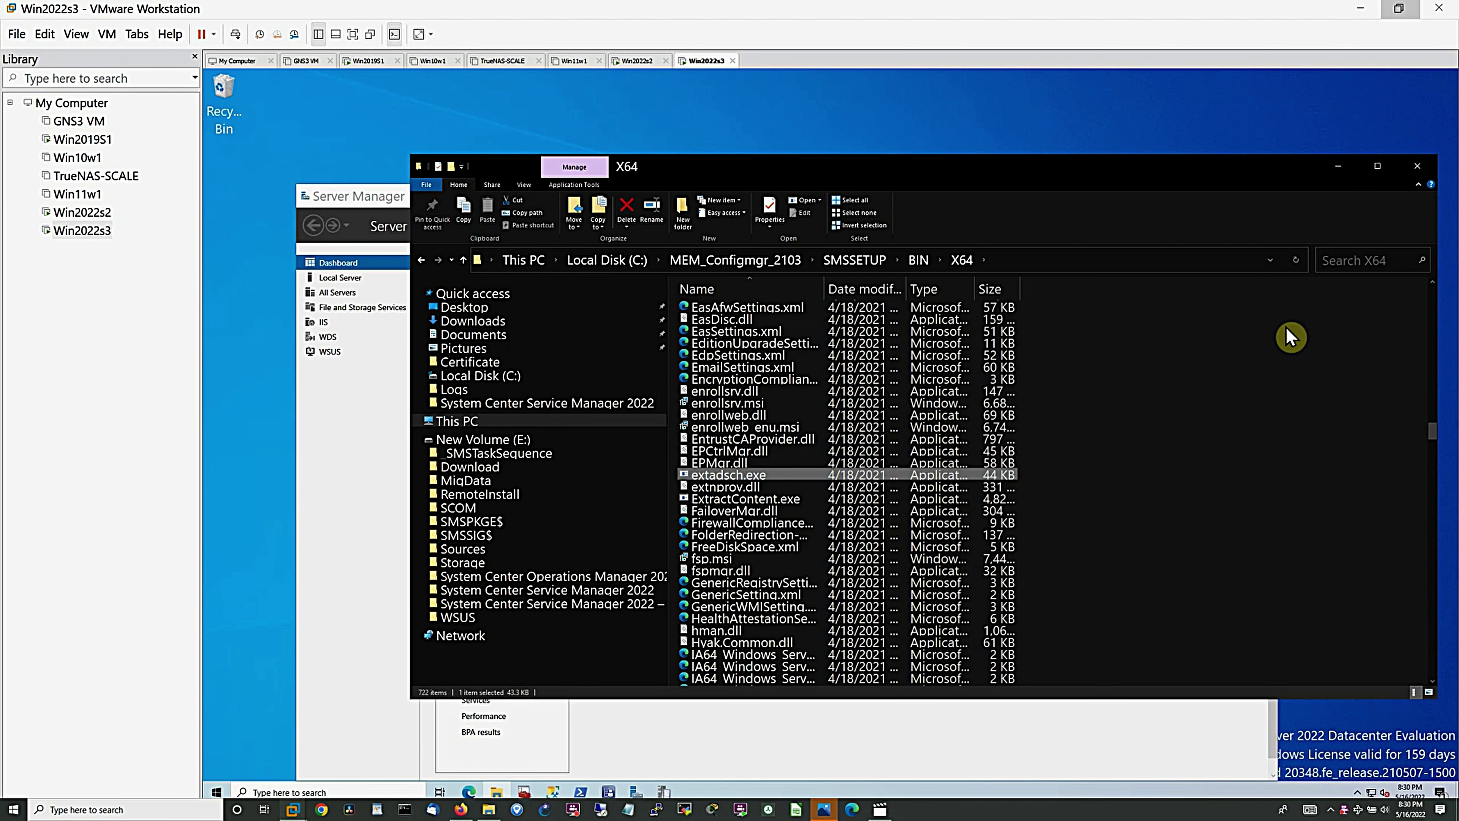
Step: Return to the C: drive and check the sharing settings and network path of the MEM_Configmgr_2103 folder
left_click(740, 263)
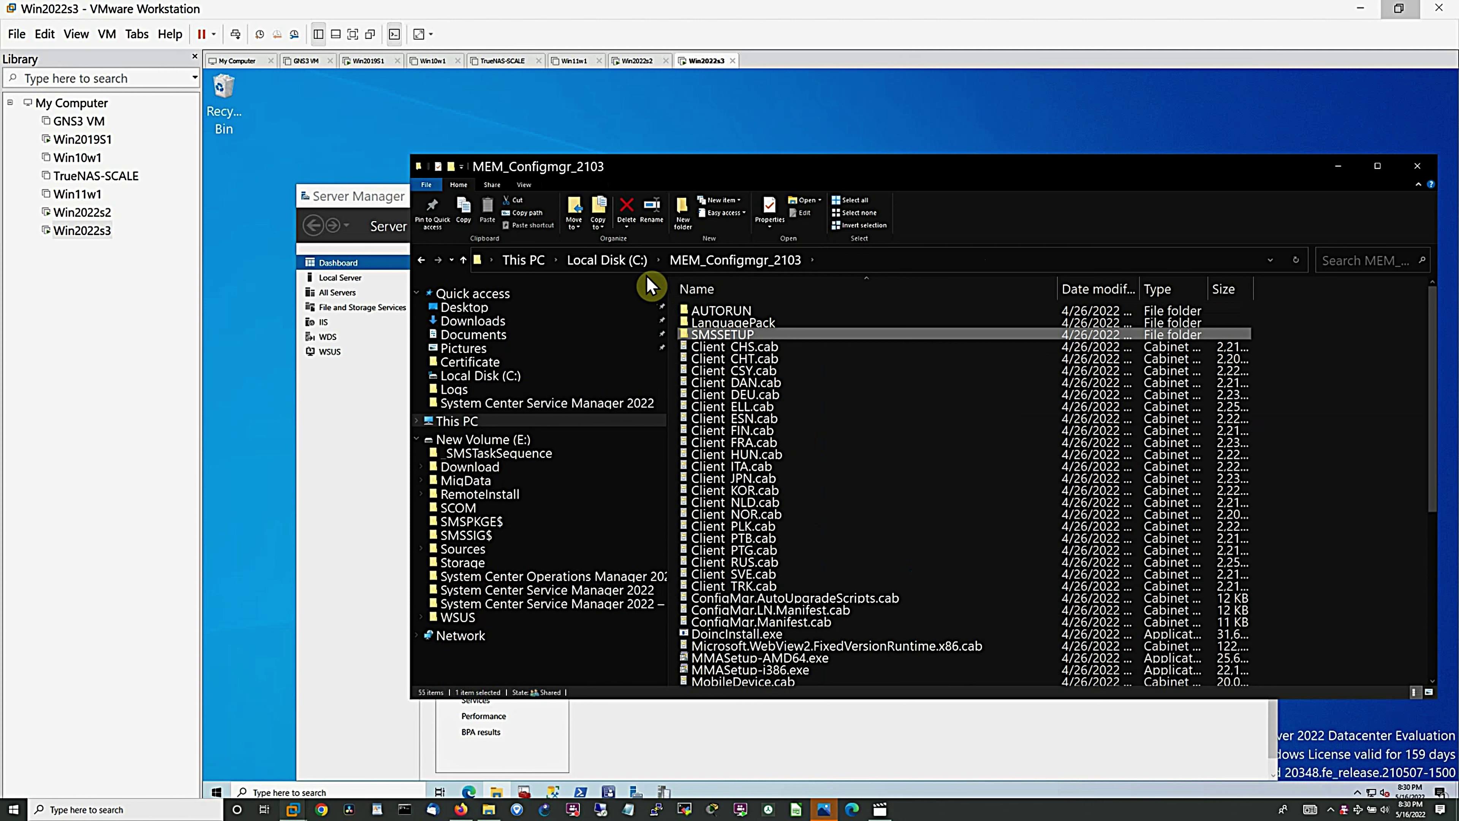
left_click(629, 266)
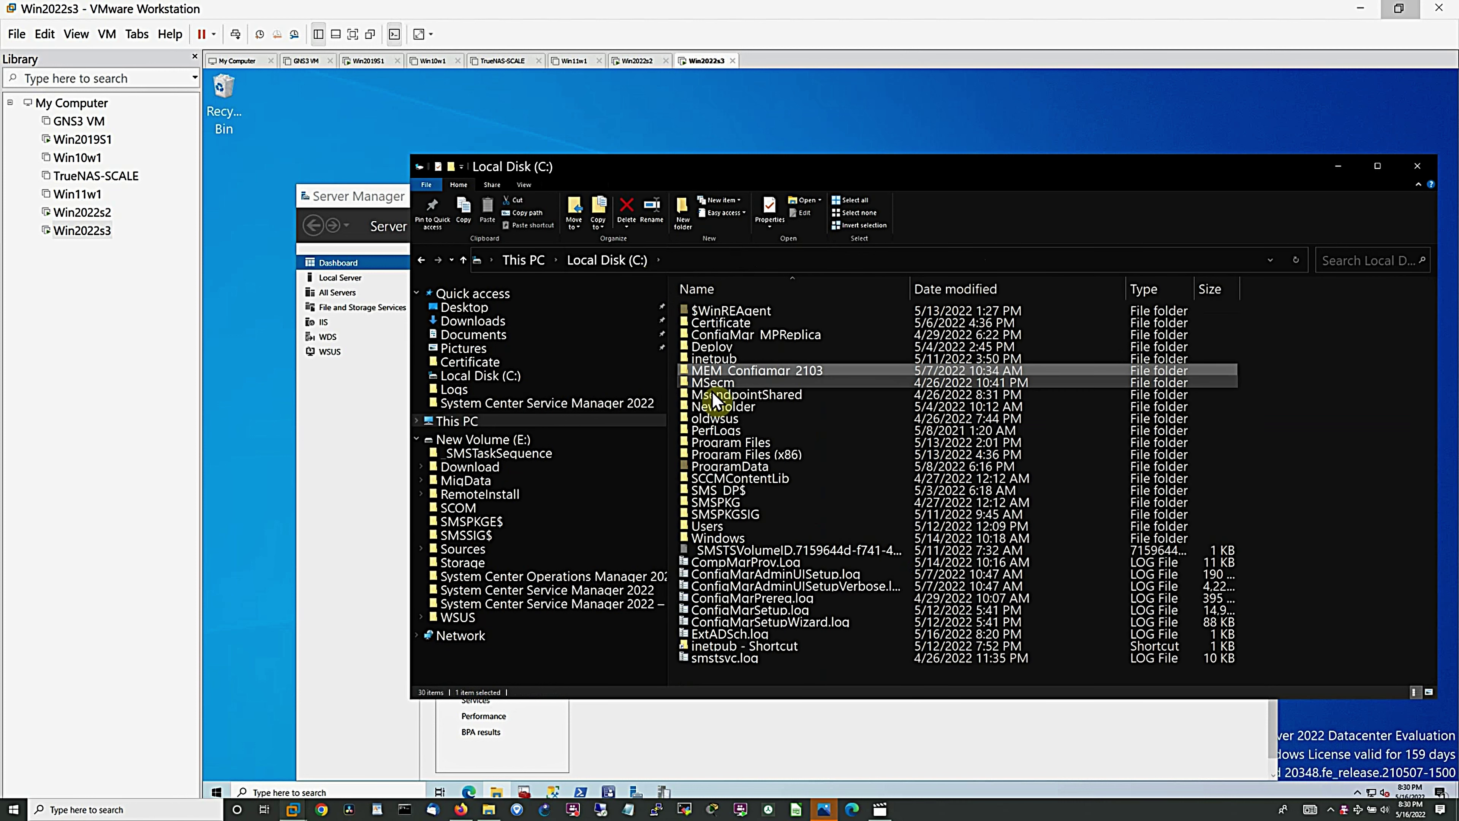
right_click(711, 373)
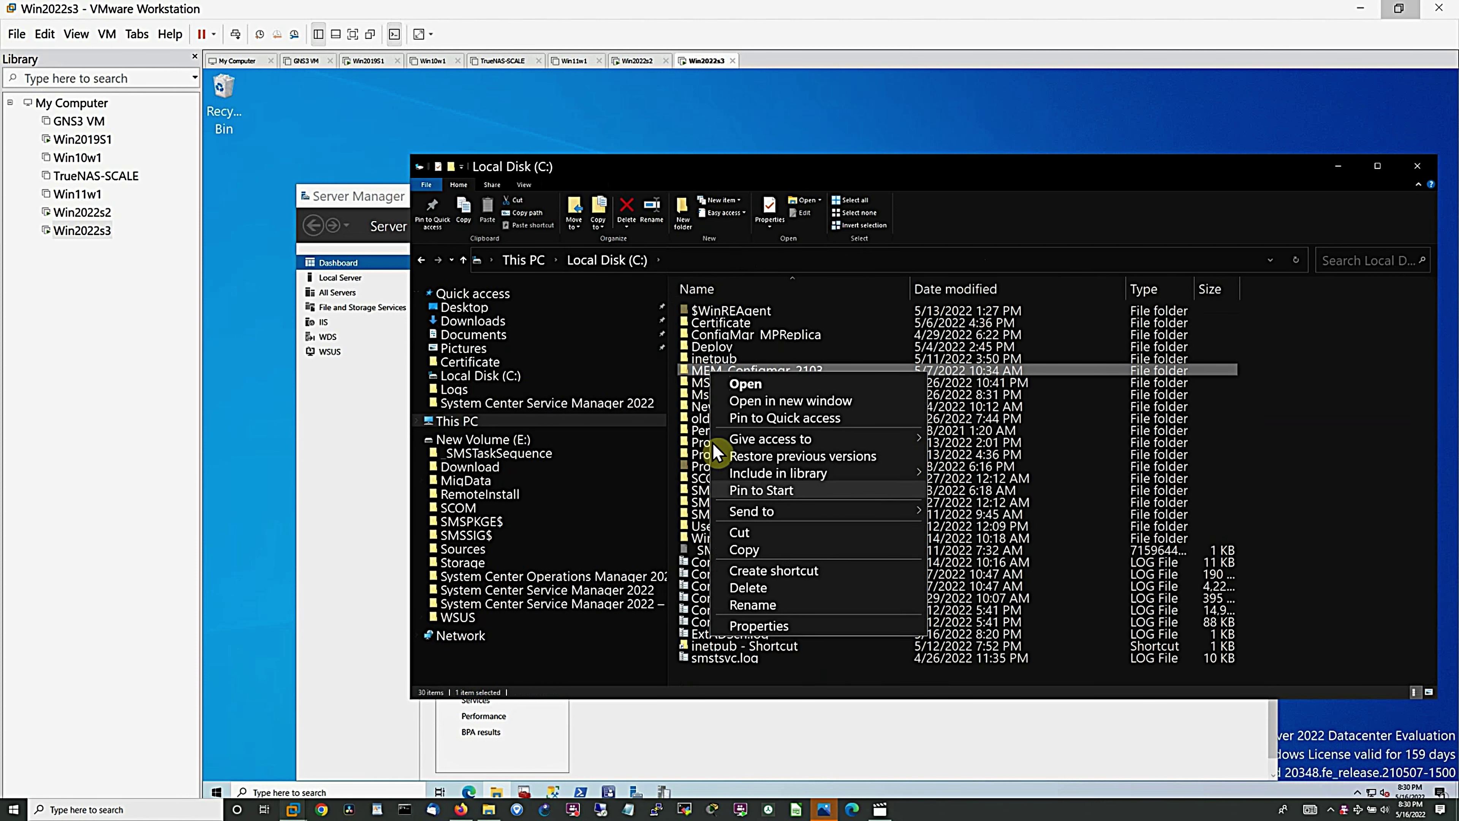
left_click(746, 626)
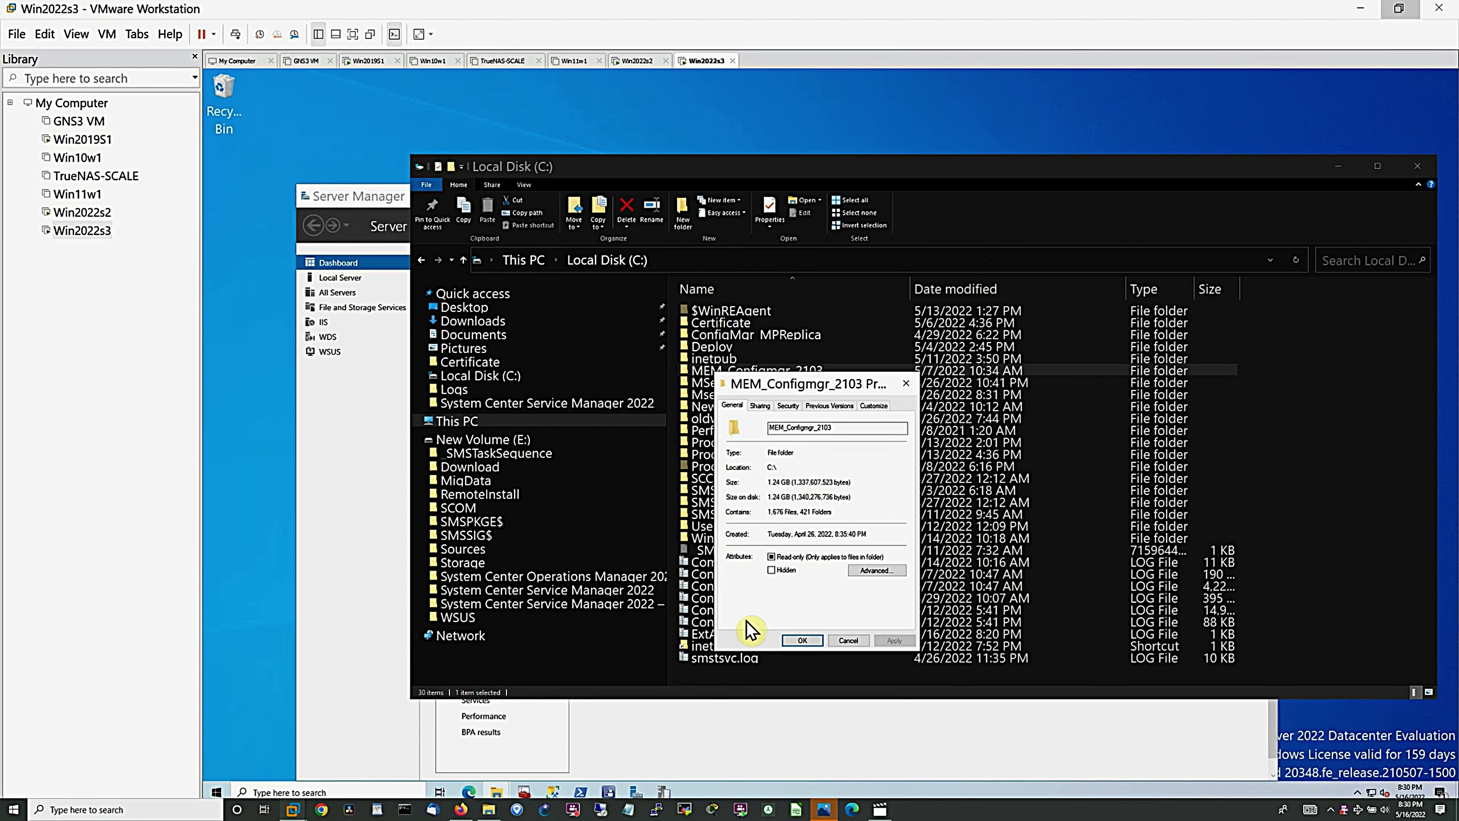
left_click(761, 406)
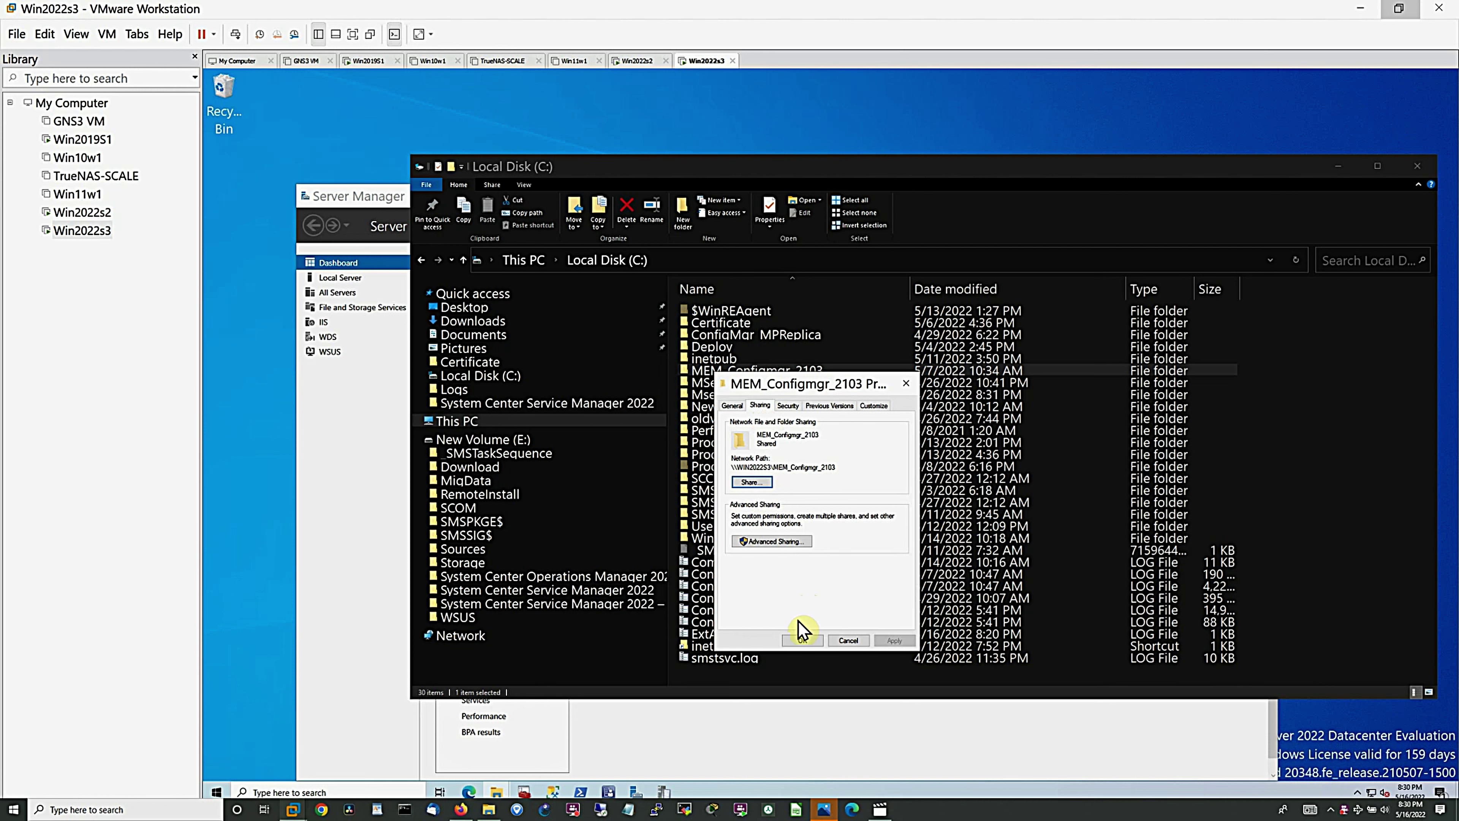
left_click(801, 640)
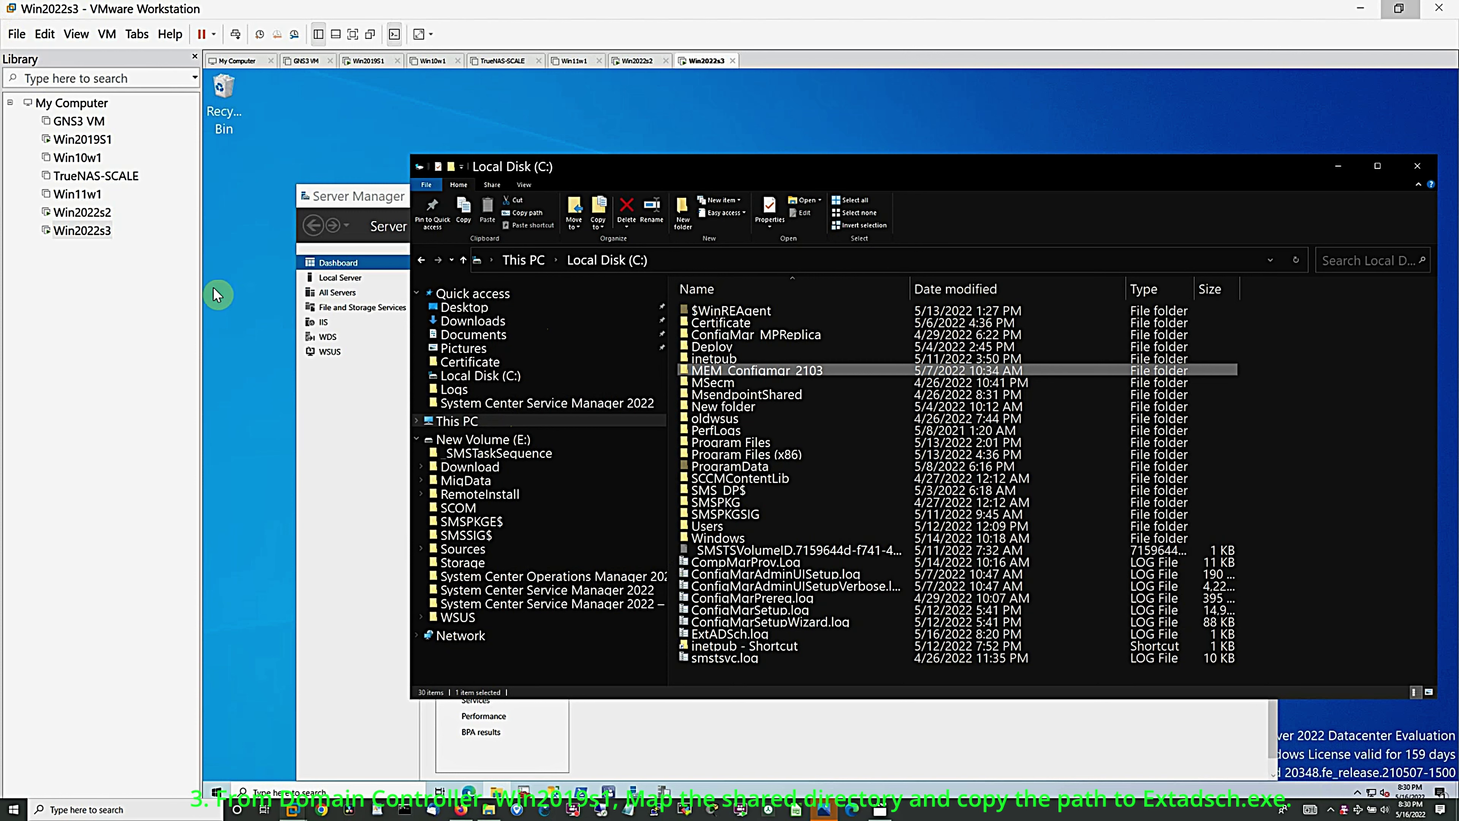
Step: Switch to the Win2019S1 virtual machine and open WIN2022S3's network shares in File Explorer
left_click(102, 141)
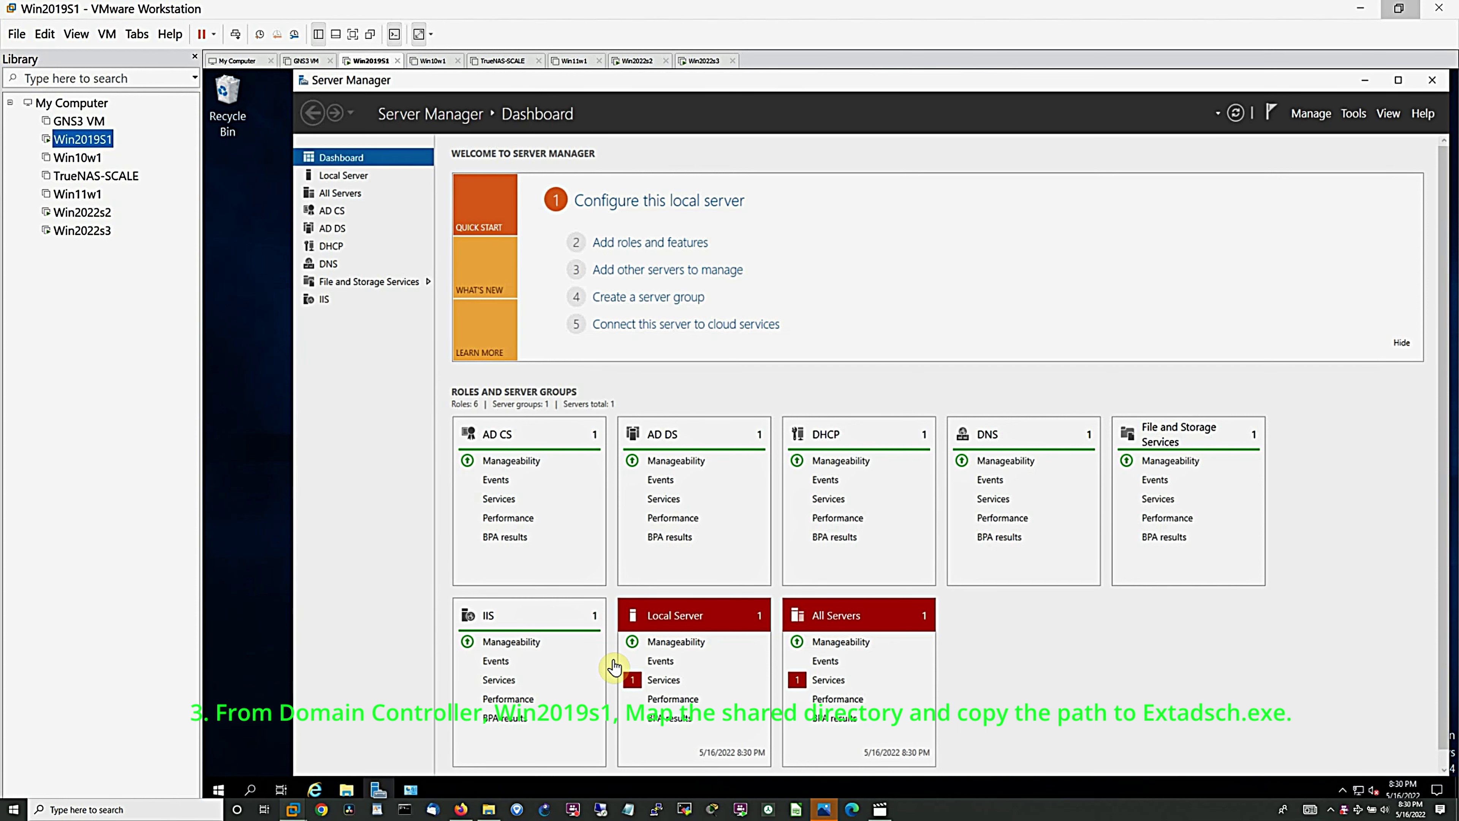
left_click(346, 790)
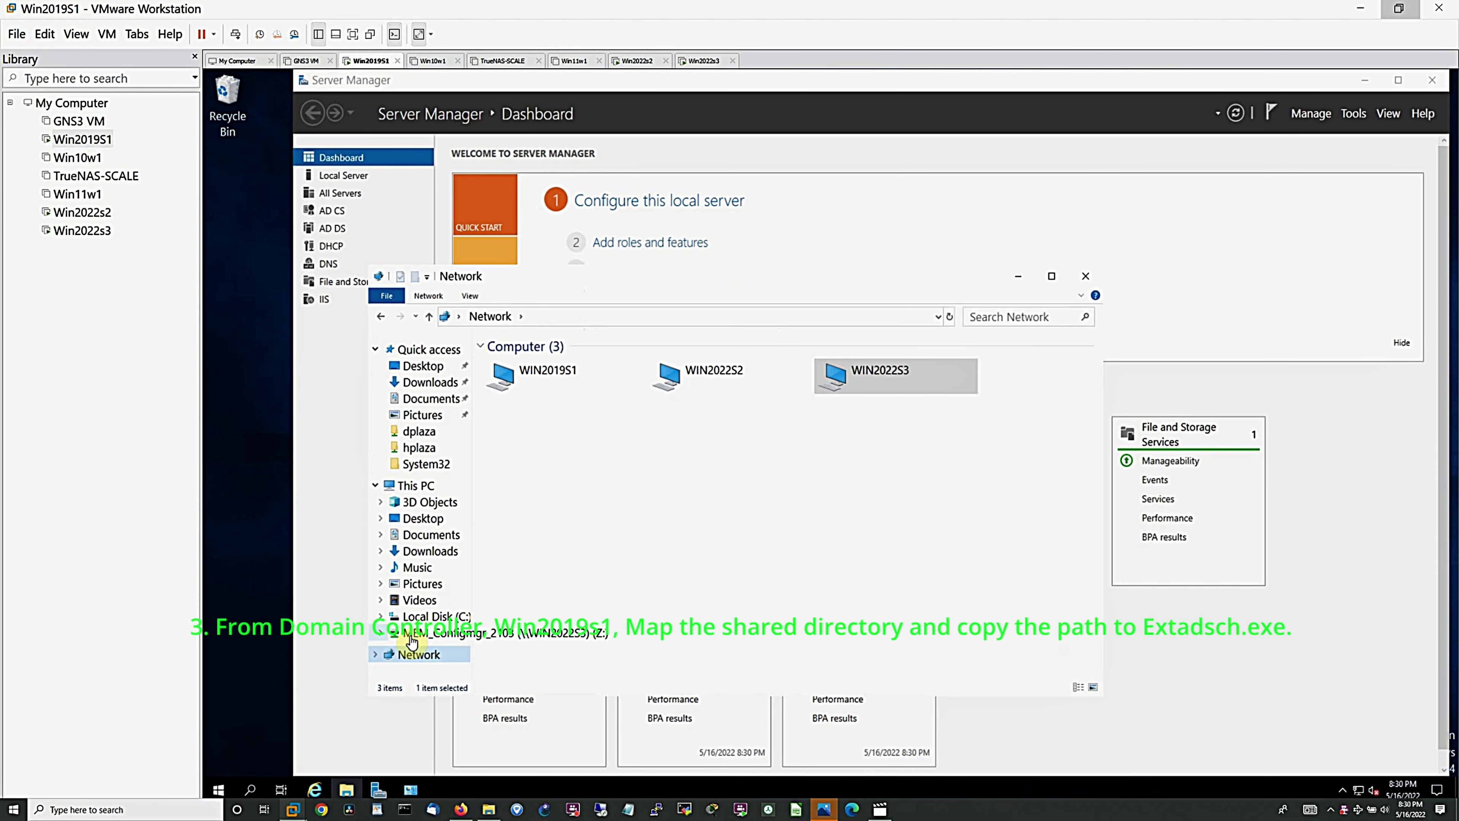
left_click(415, 654)
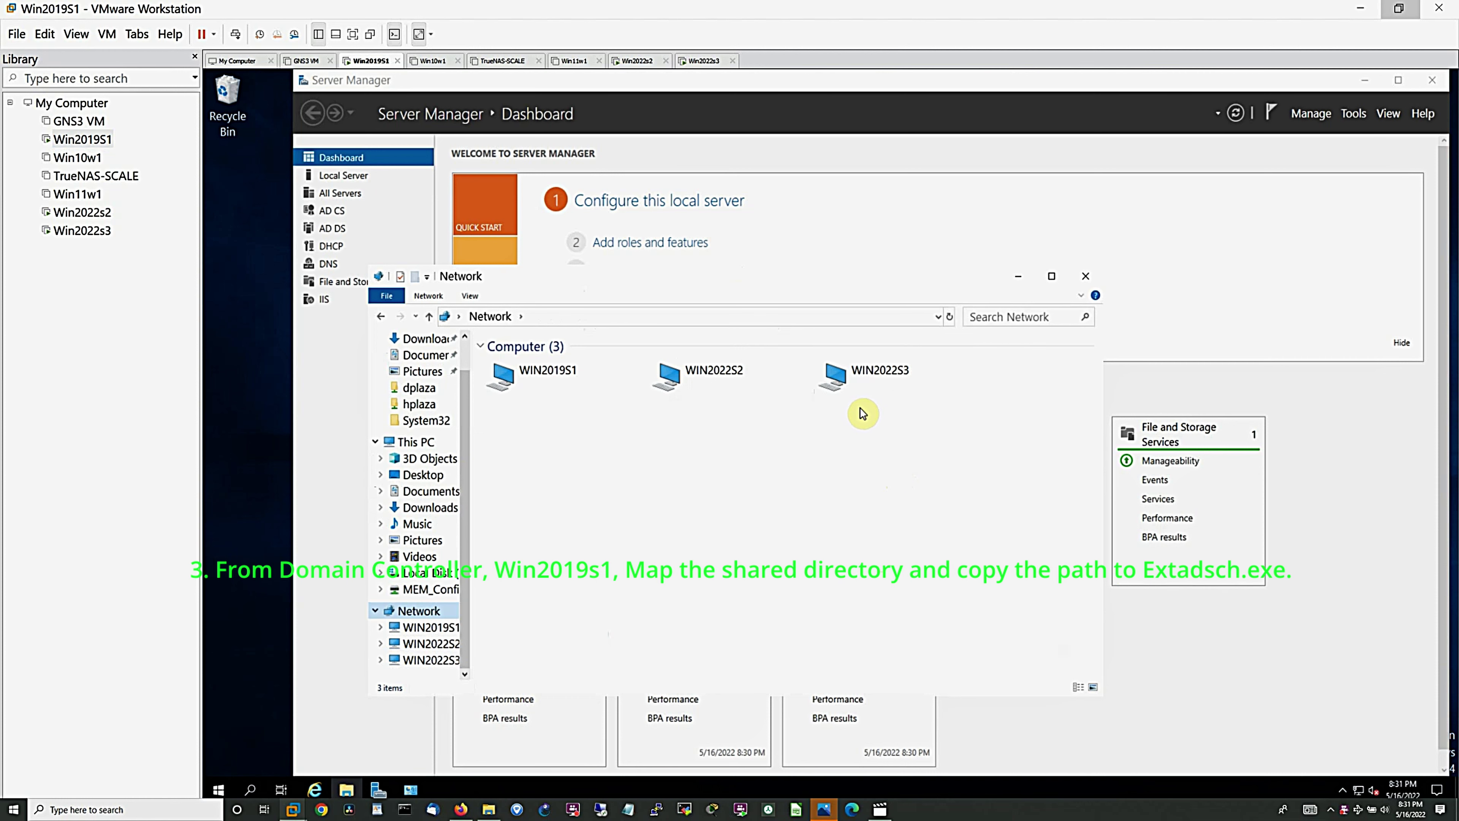
double_click(844, 376)
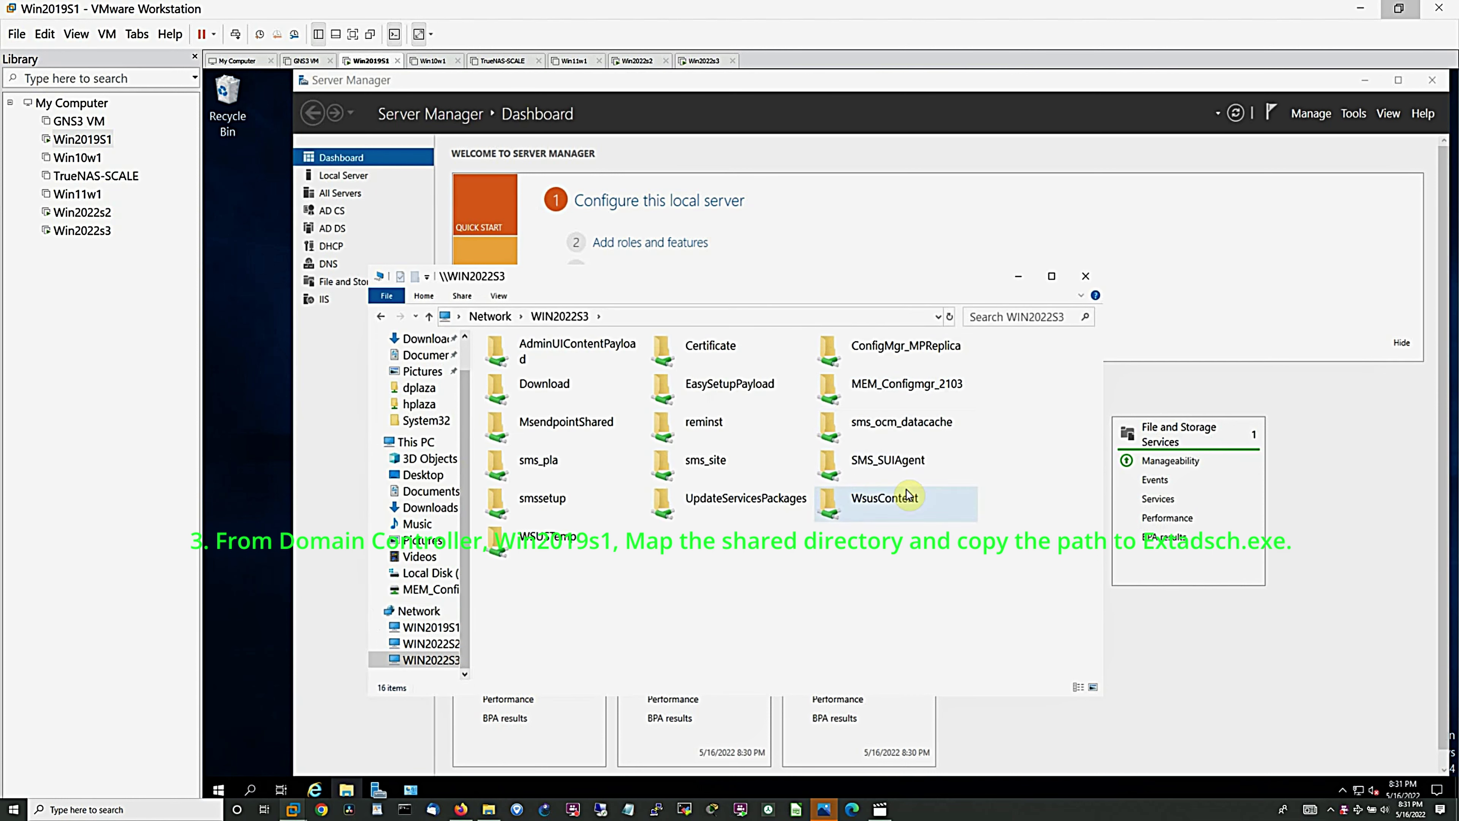
Step: Map the MEM_Configmgr_2103 share as network drive Z: without reconnecting at sign-in
right_click(897, 396)
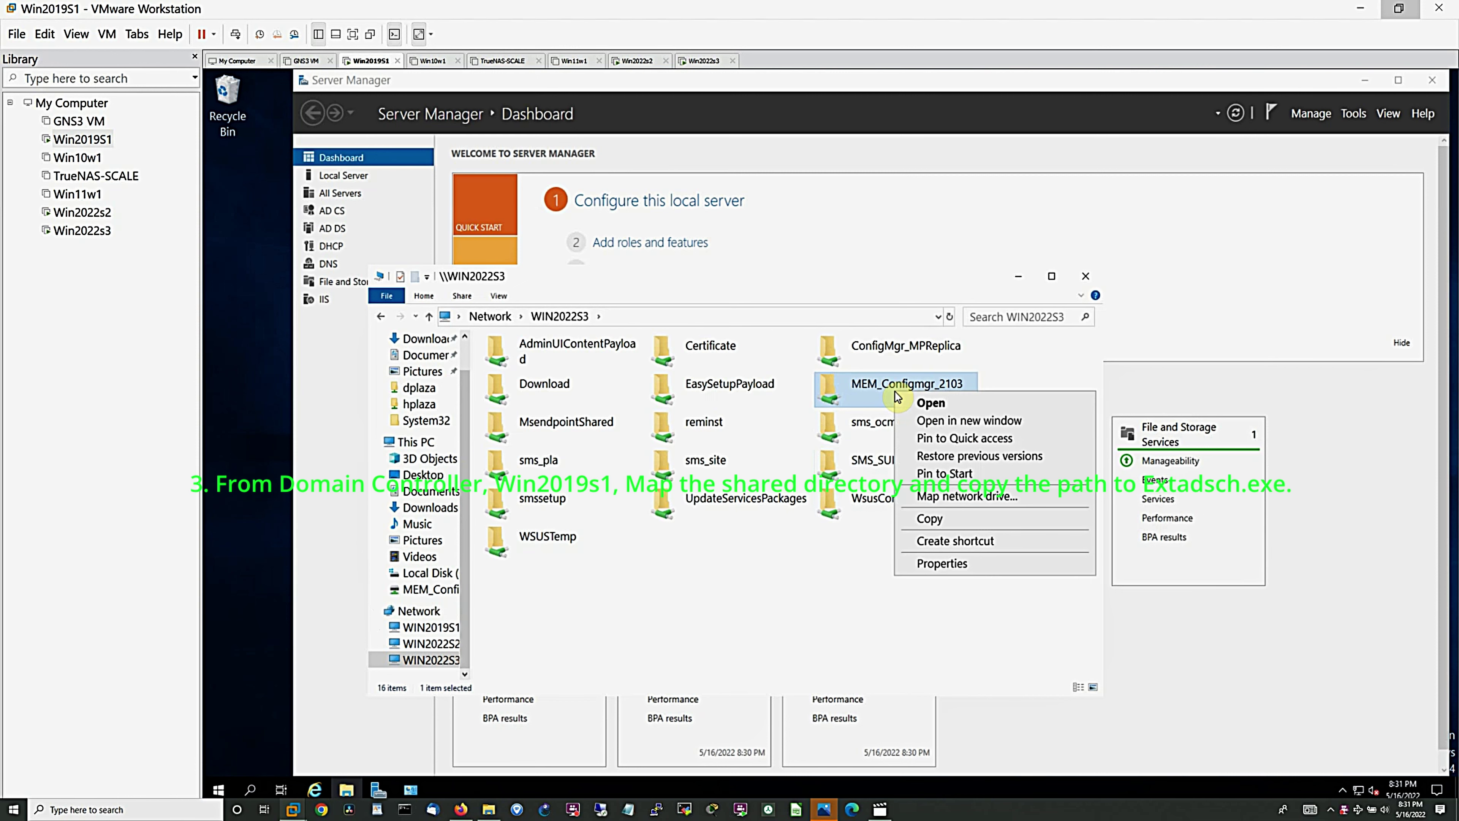
left_click(976, 497)
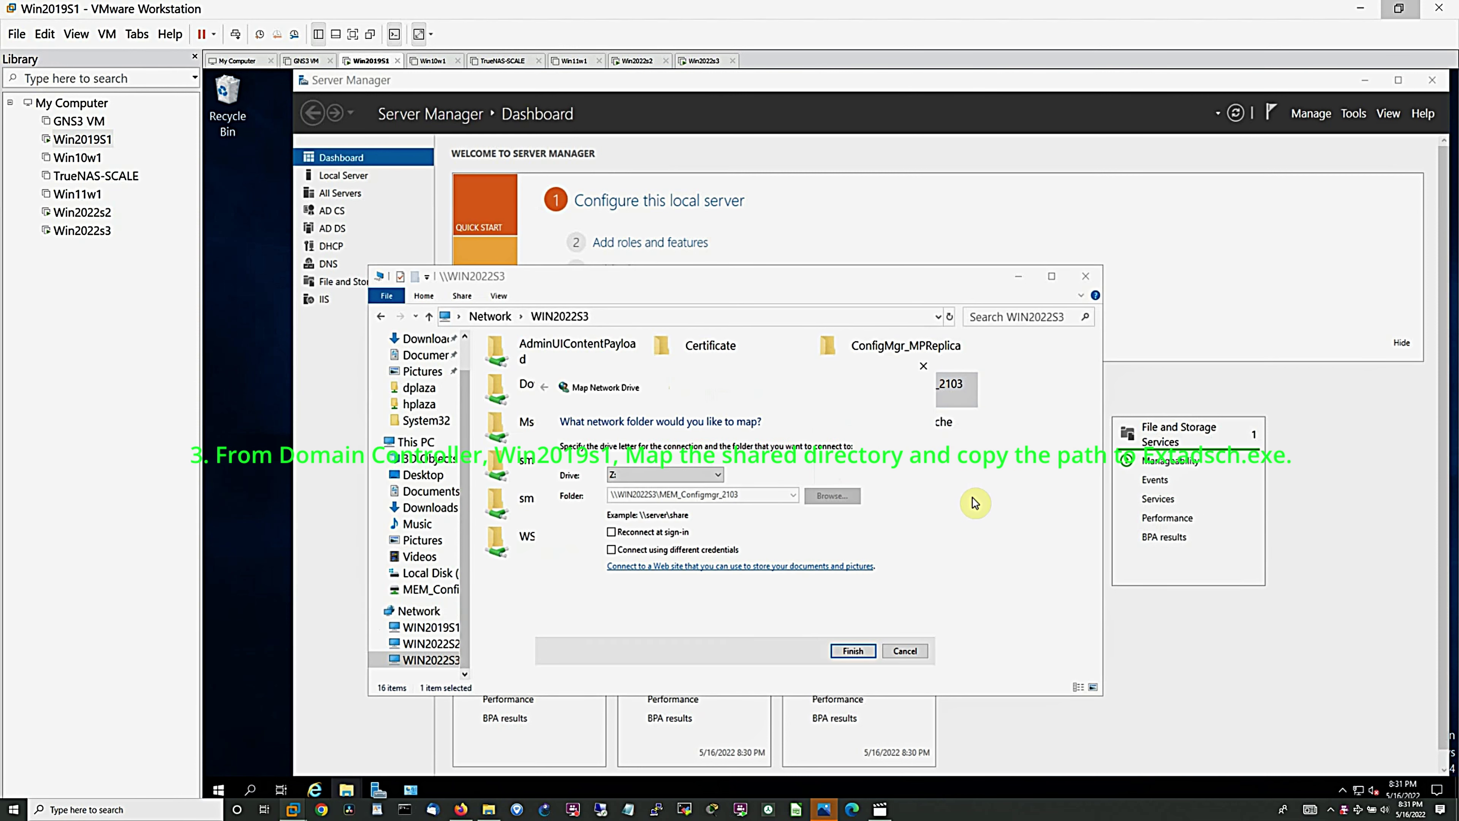
left_click(843, 652)
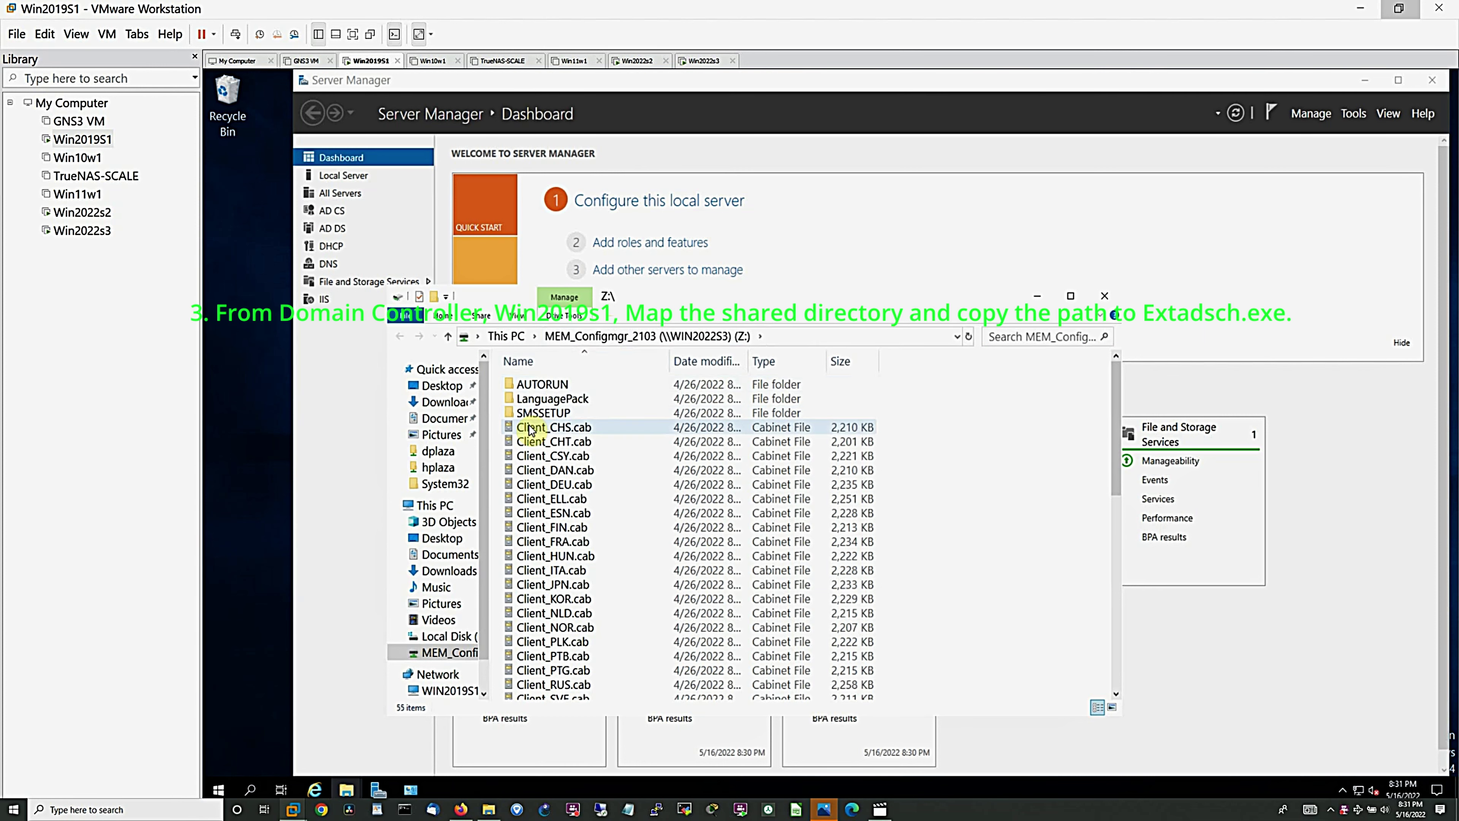
Step: On the mapped Z: drive, browse to SMSSETUP\BIN\X64 and select extadsch.exe
double_click(536, 415)
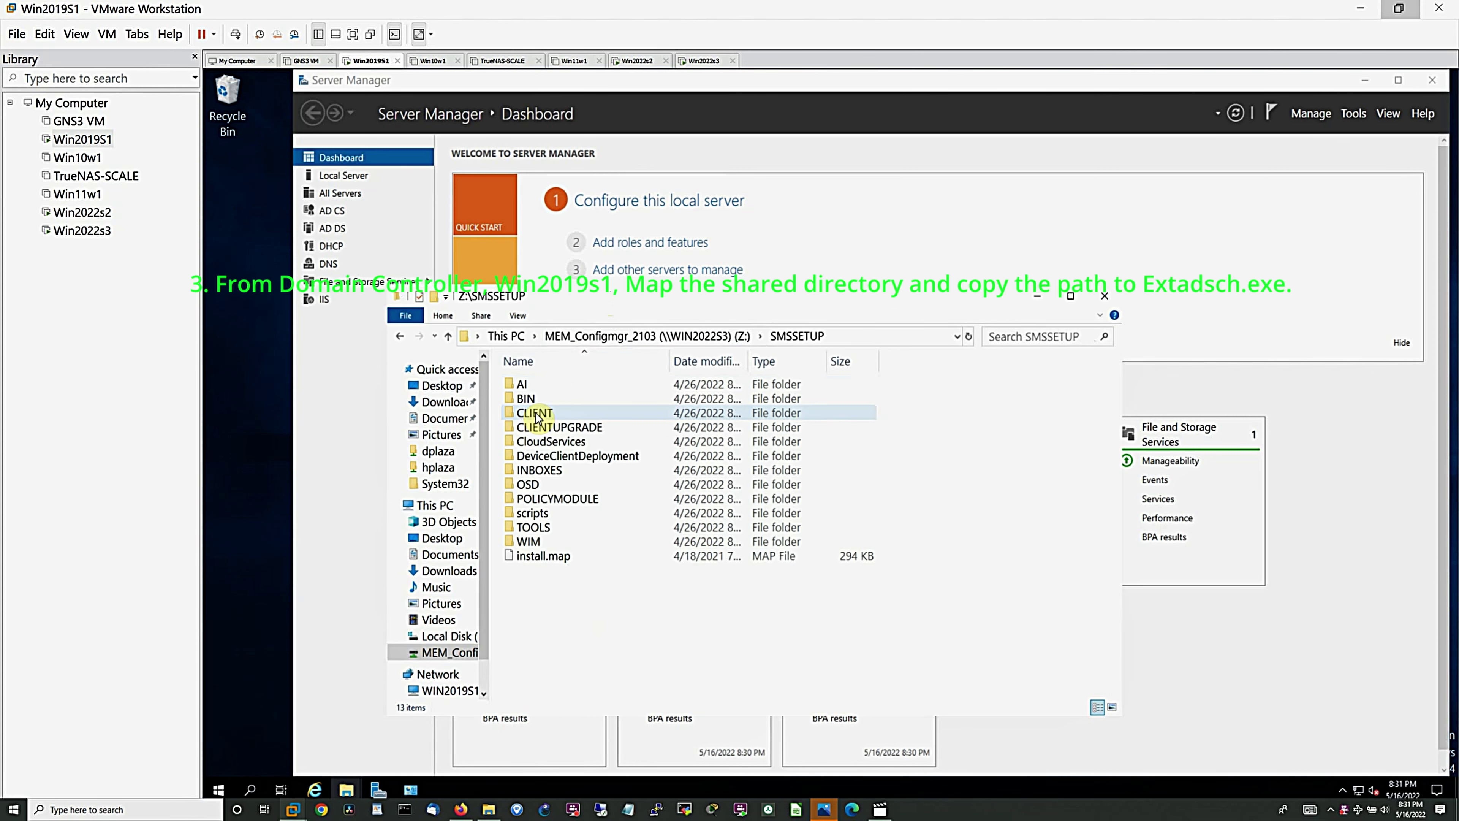
double_click(529, 401)
double_click(529, 400)
left_click(525, 569)
key("e")
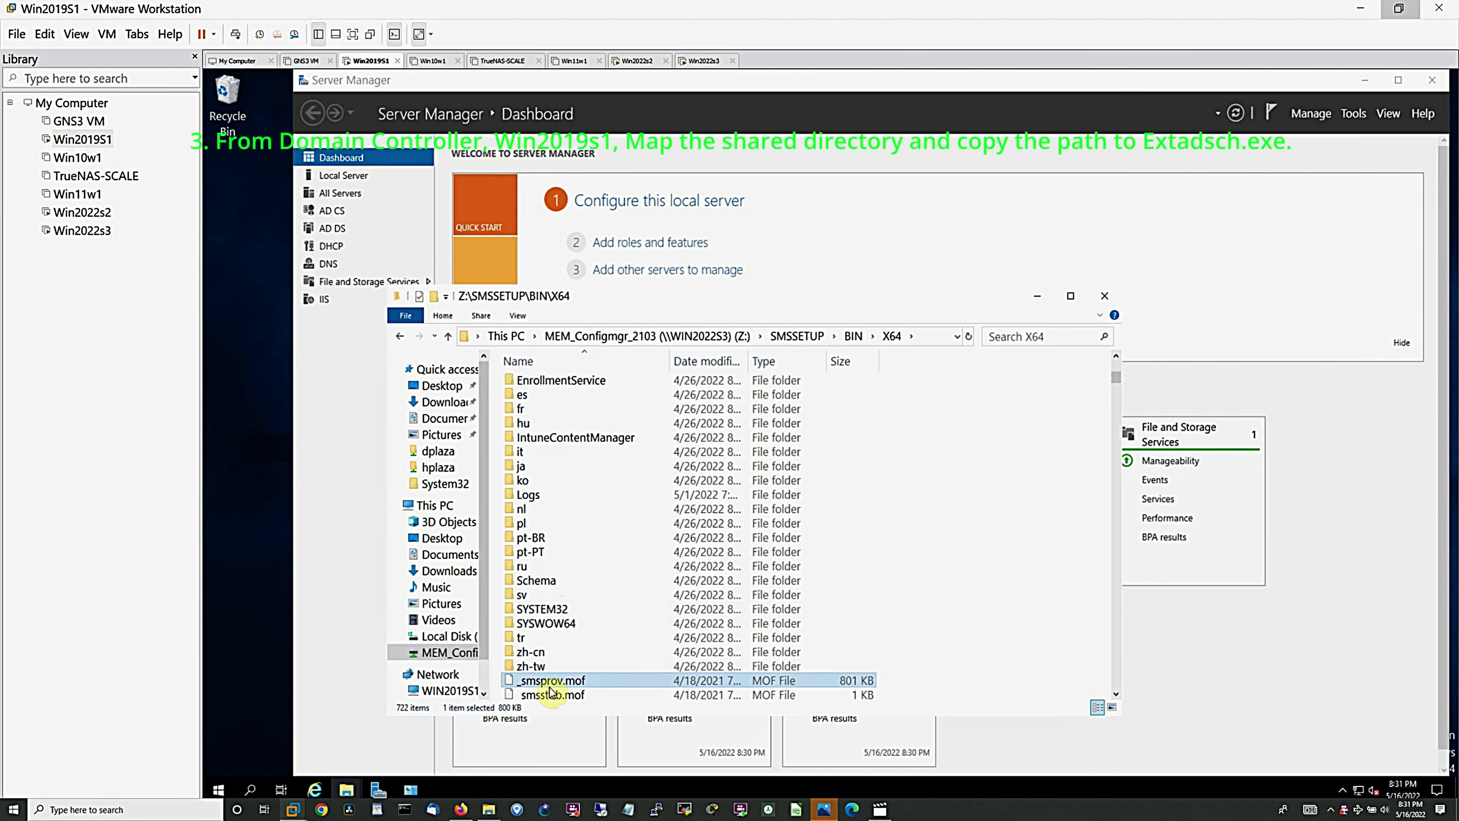
key("e")
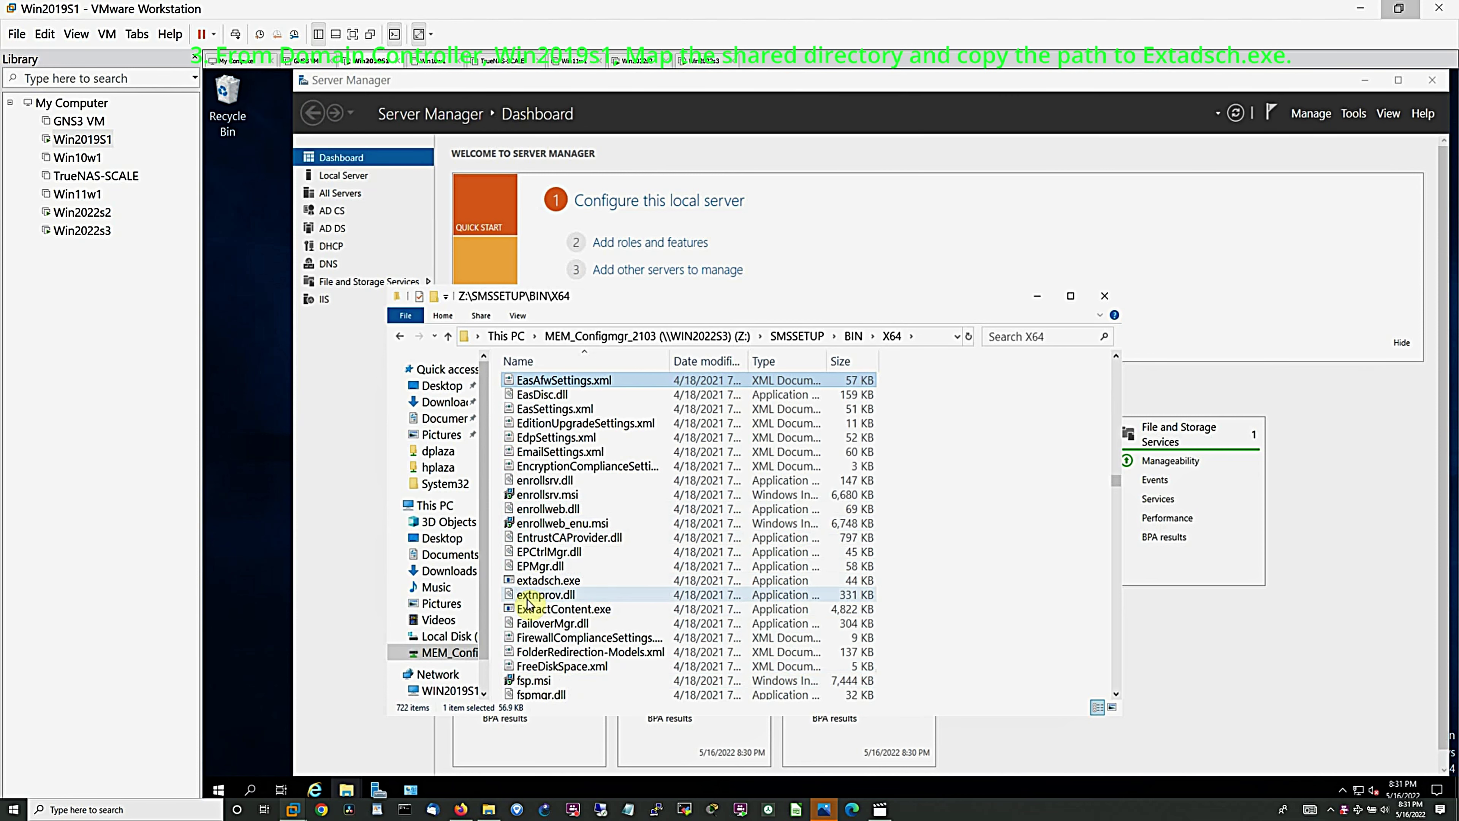
left_click(540, 582)
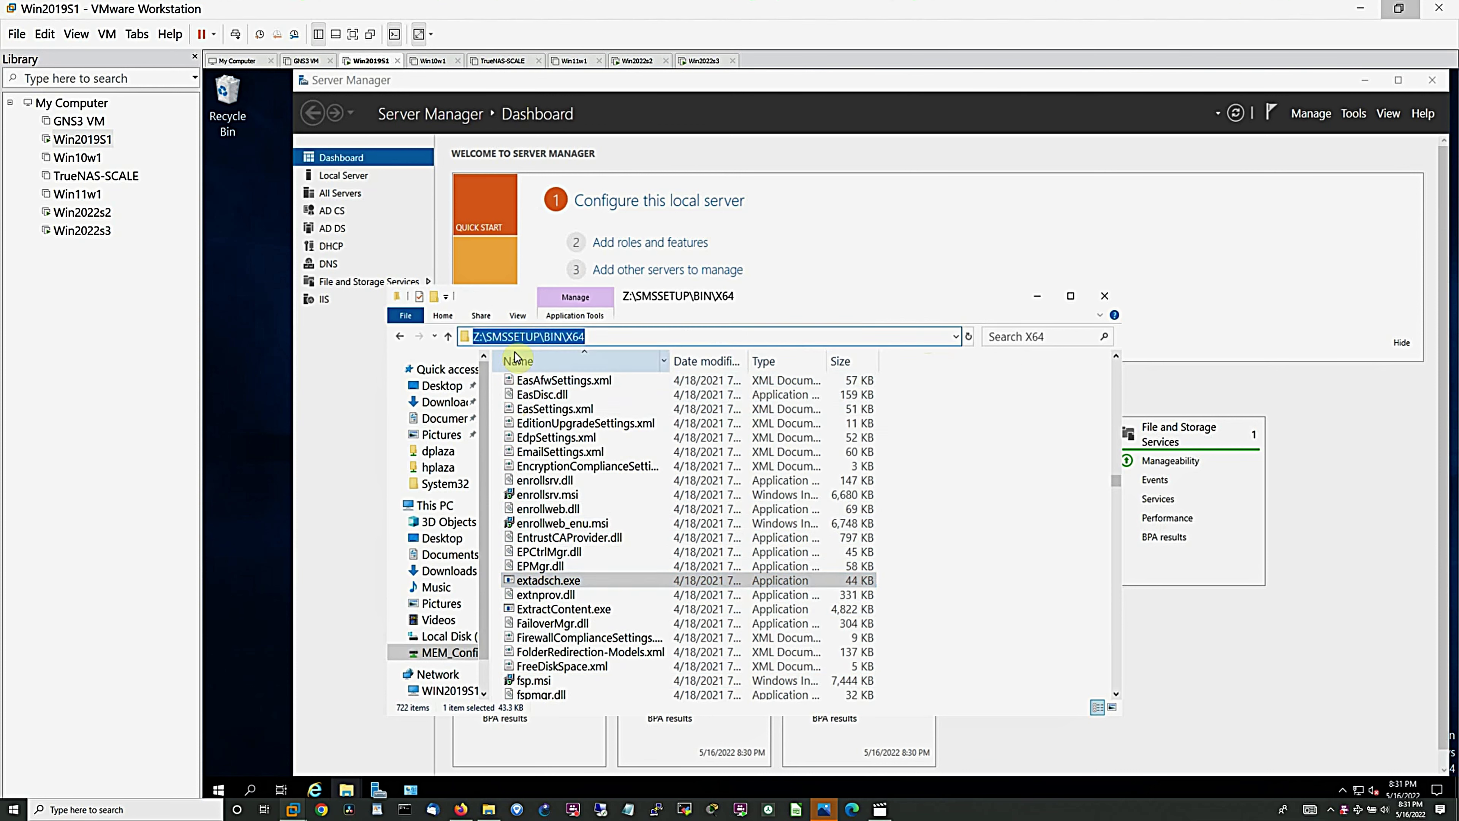
Step: Copy the folder path Z:\SMSSETUP\BIN\X64 and open a command prompt by running cmd
right_click(526, 338)
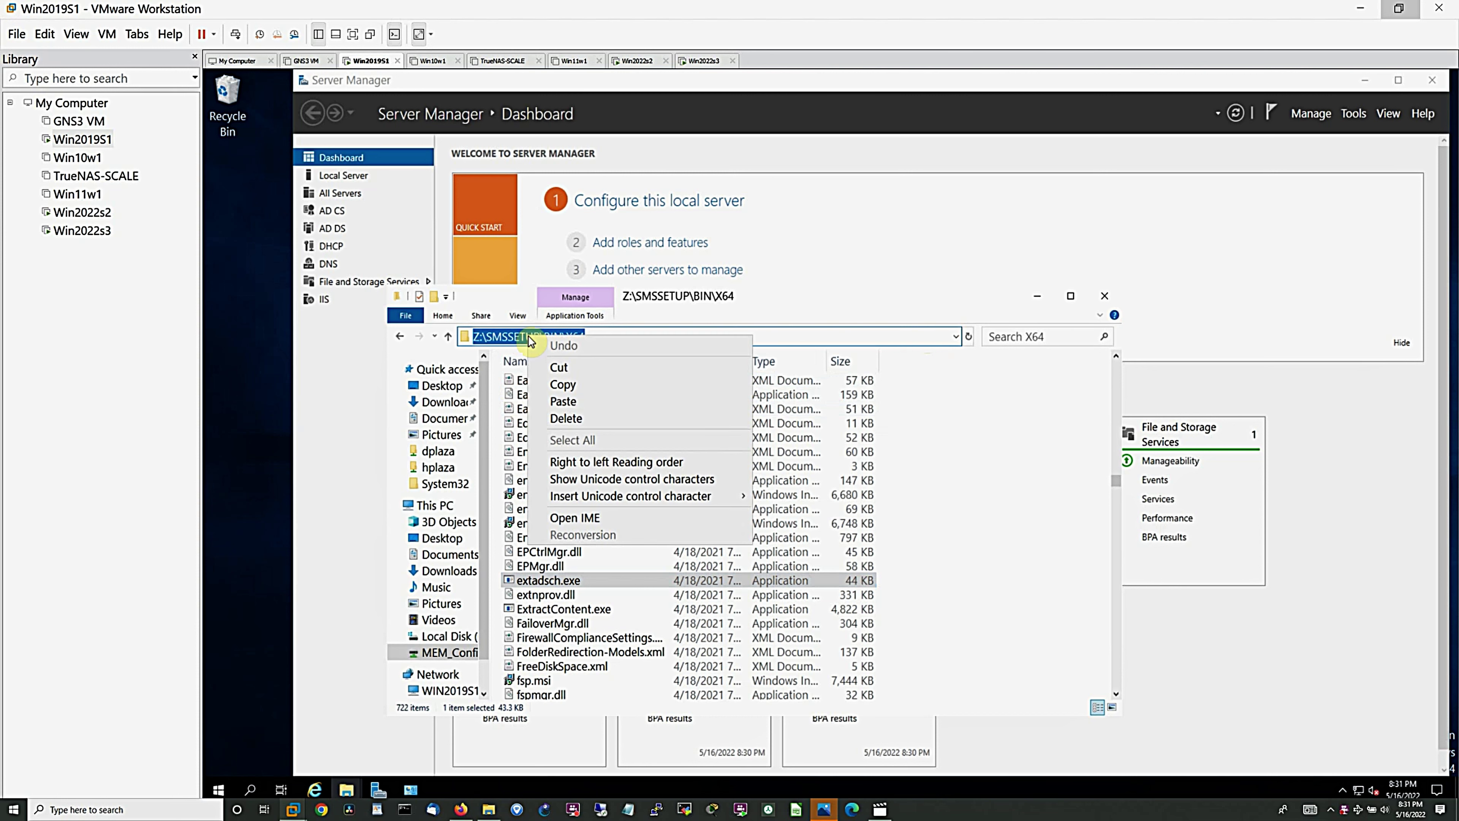
left_click(561, 385)
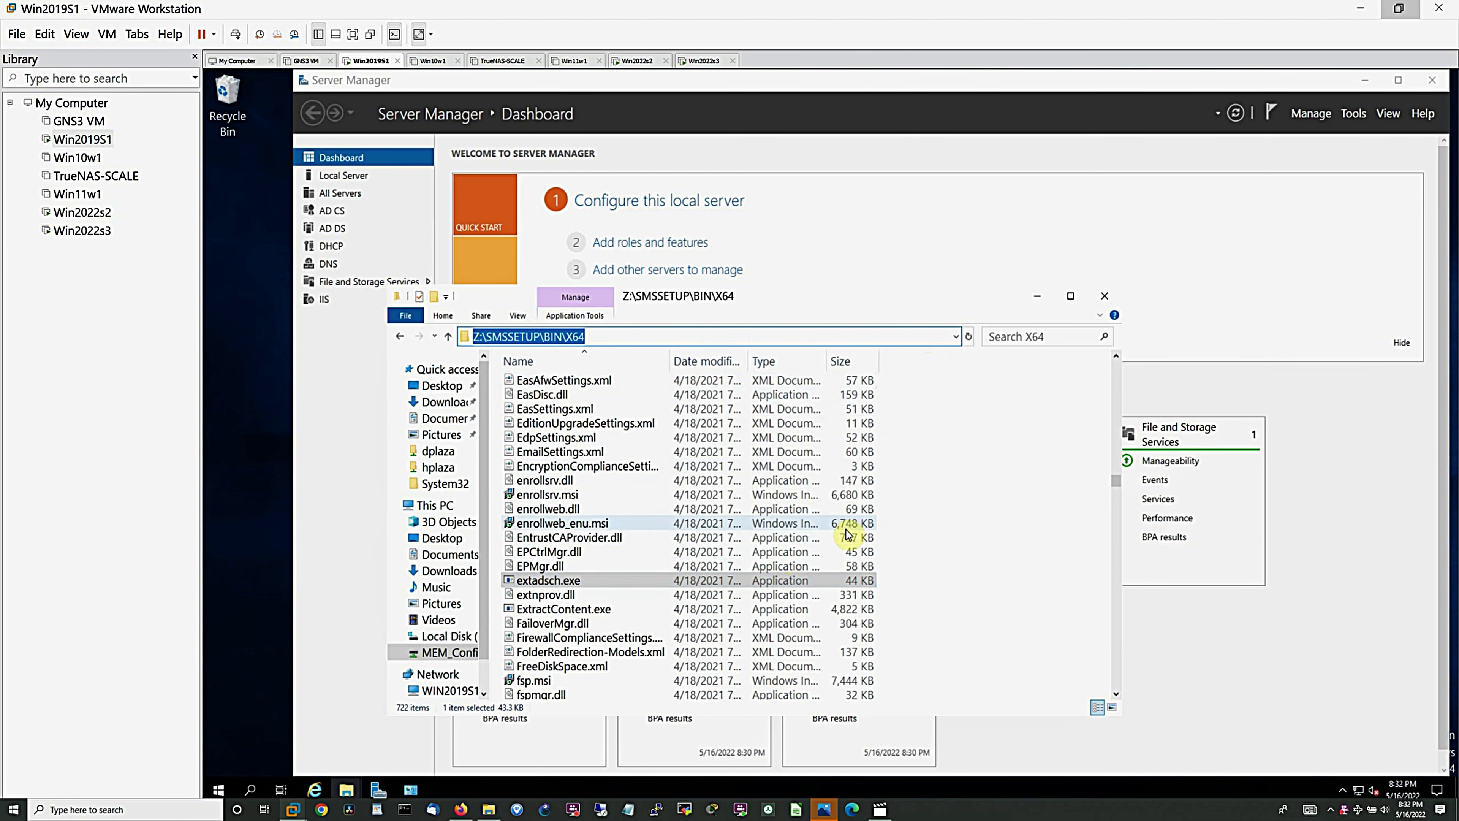
right_click(226, 794)
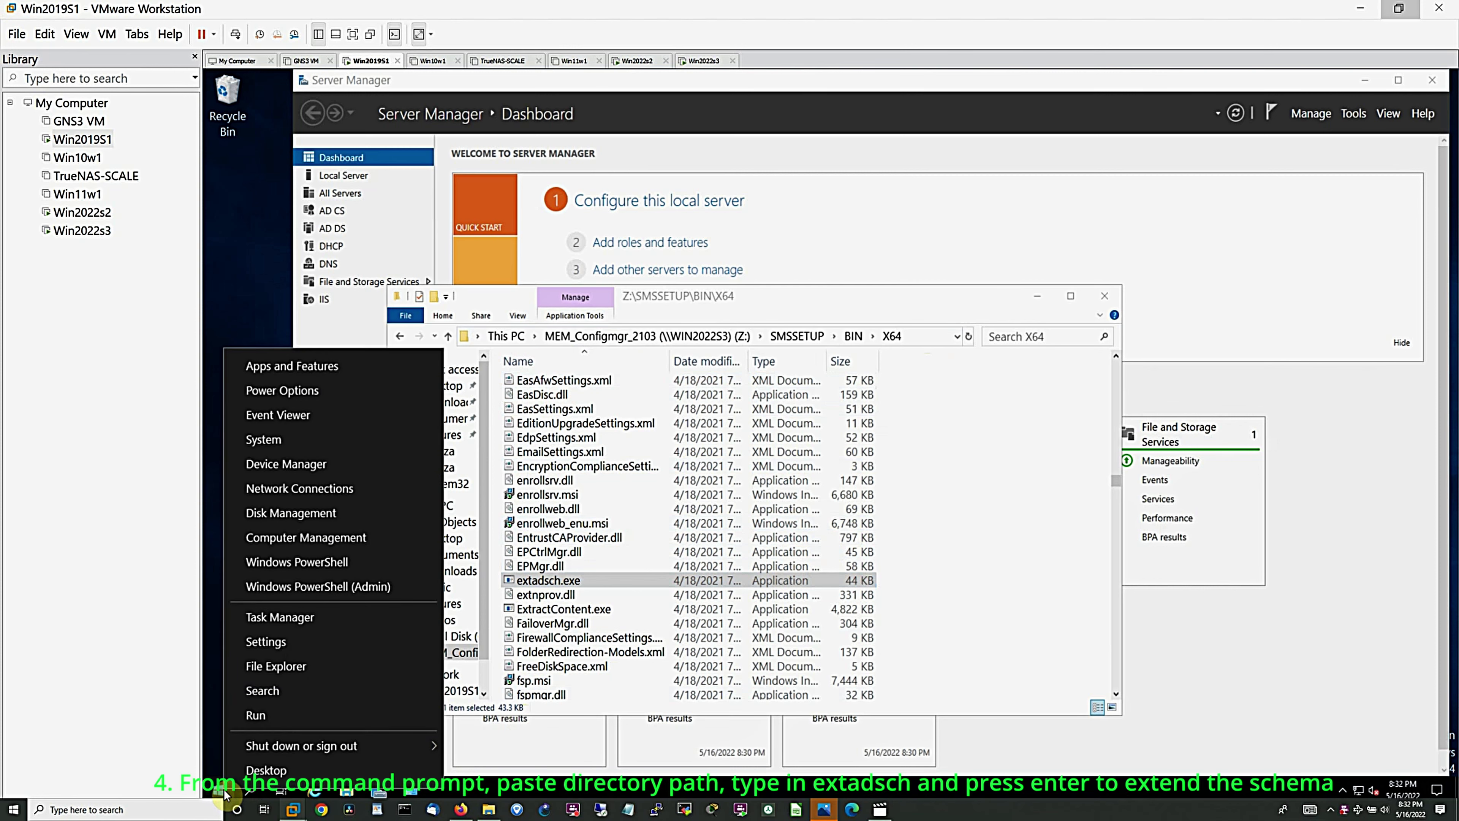
left_click(284, 718)
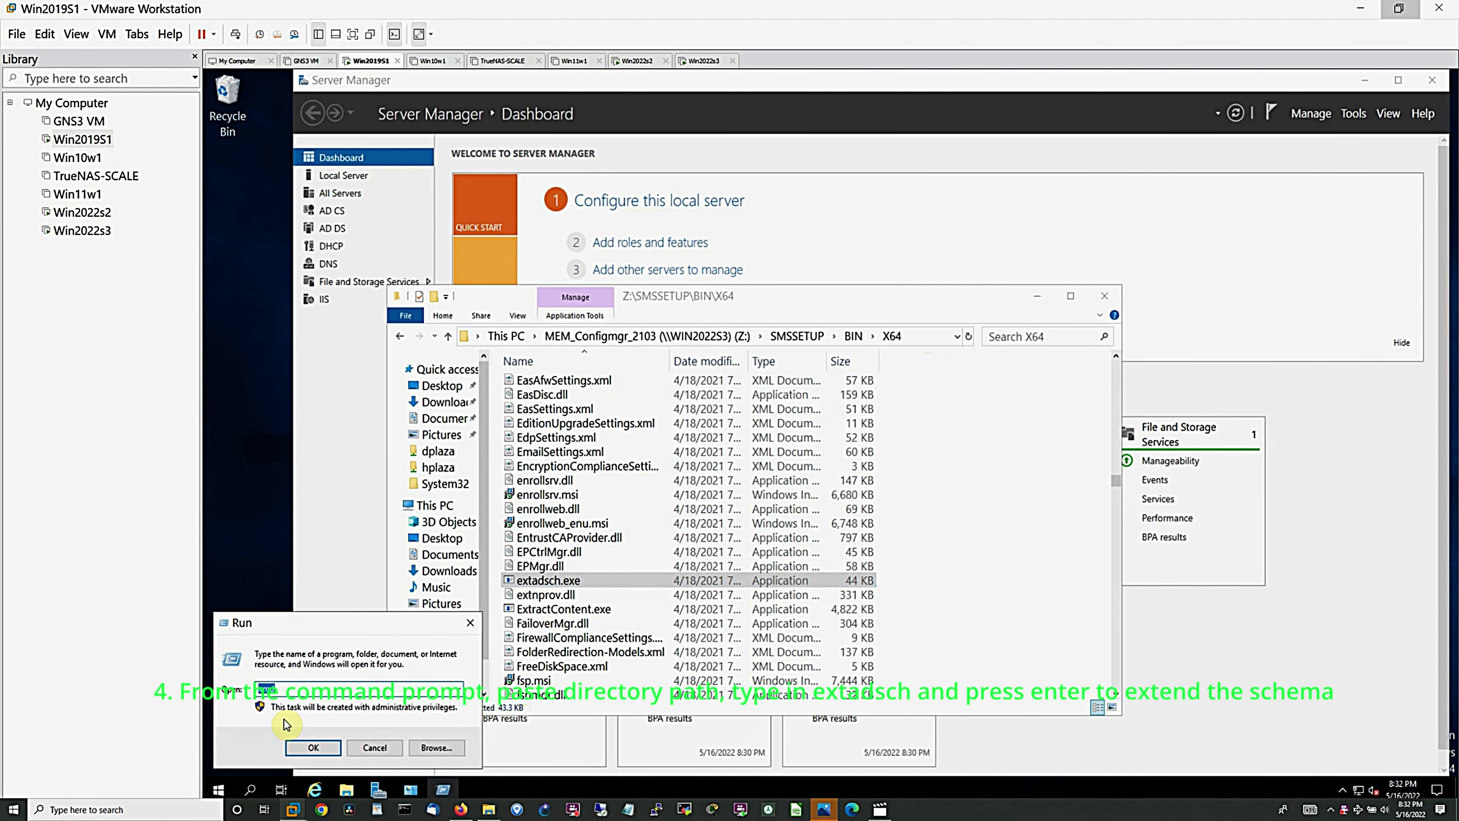
type("cmd")
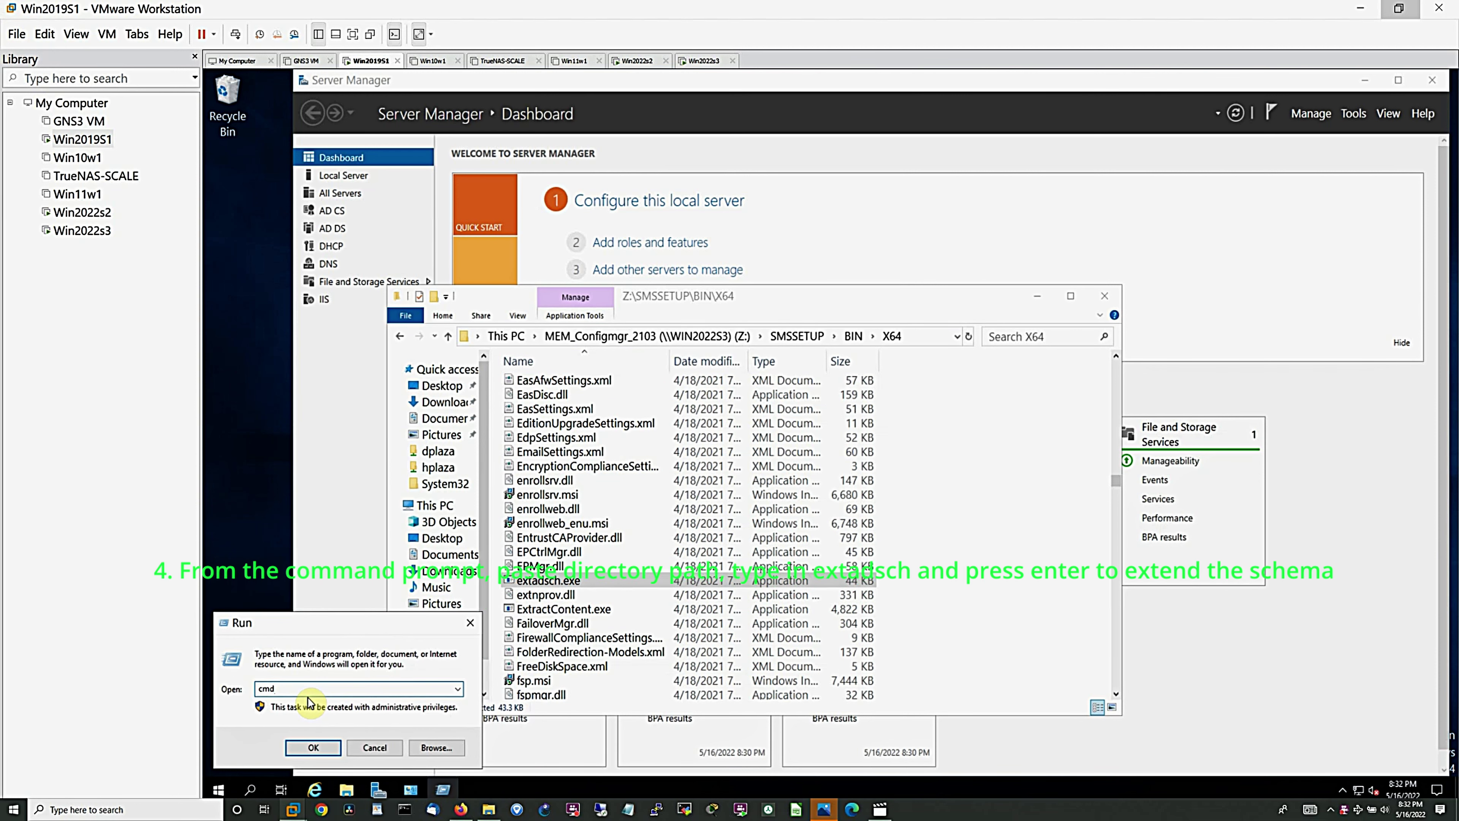
key("Return")
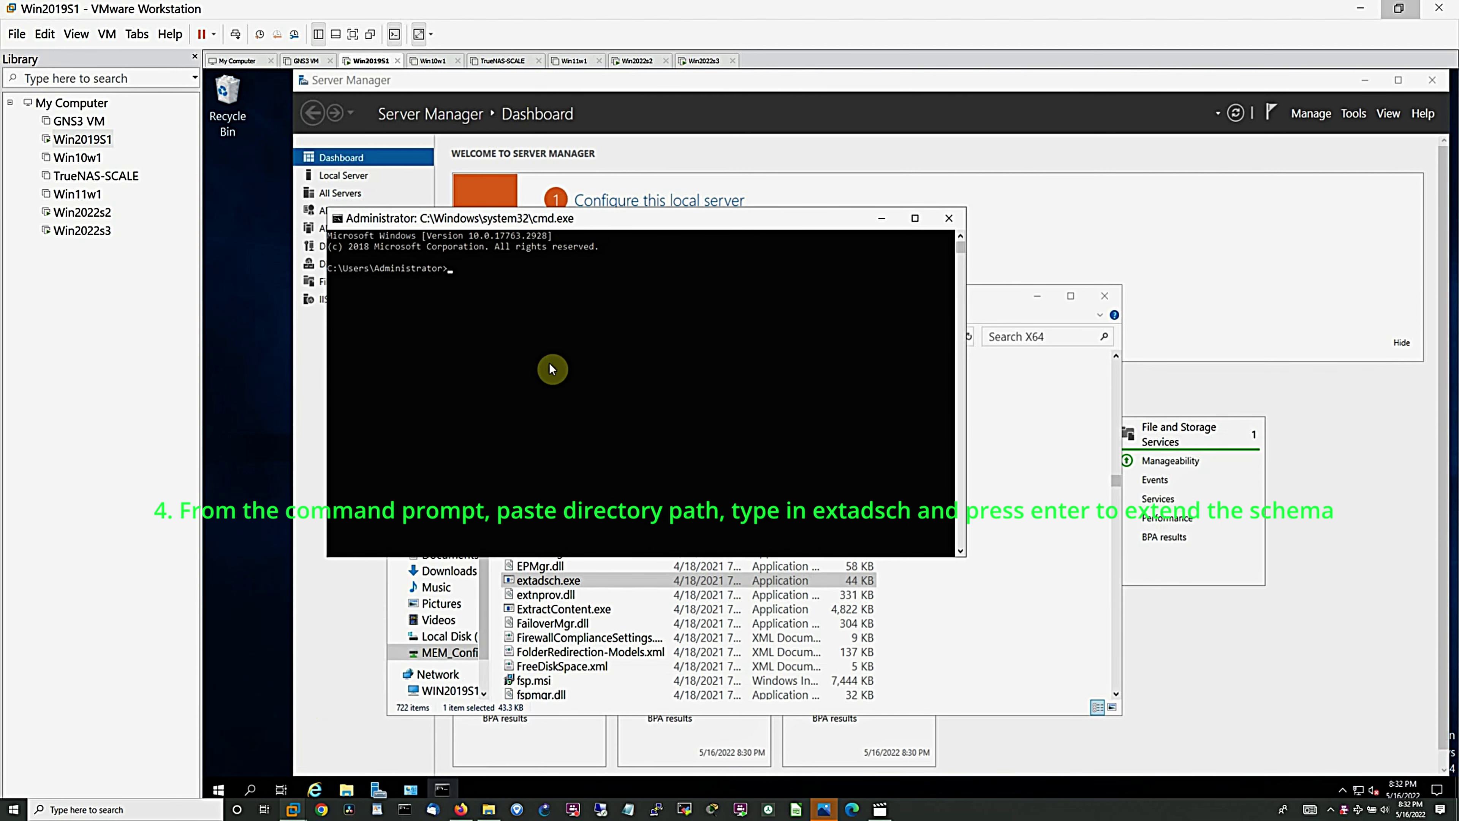
Step: Extend the Active Directory schema by running Z:\SMSSETUP\BIN\X64\extadsch with the copied path in the command prompt
right_click(466, 276)
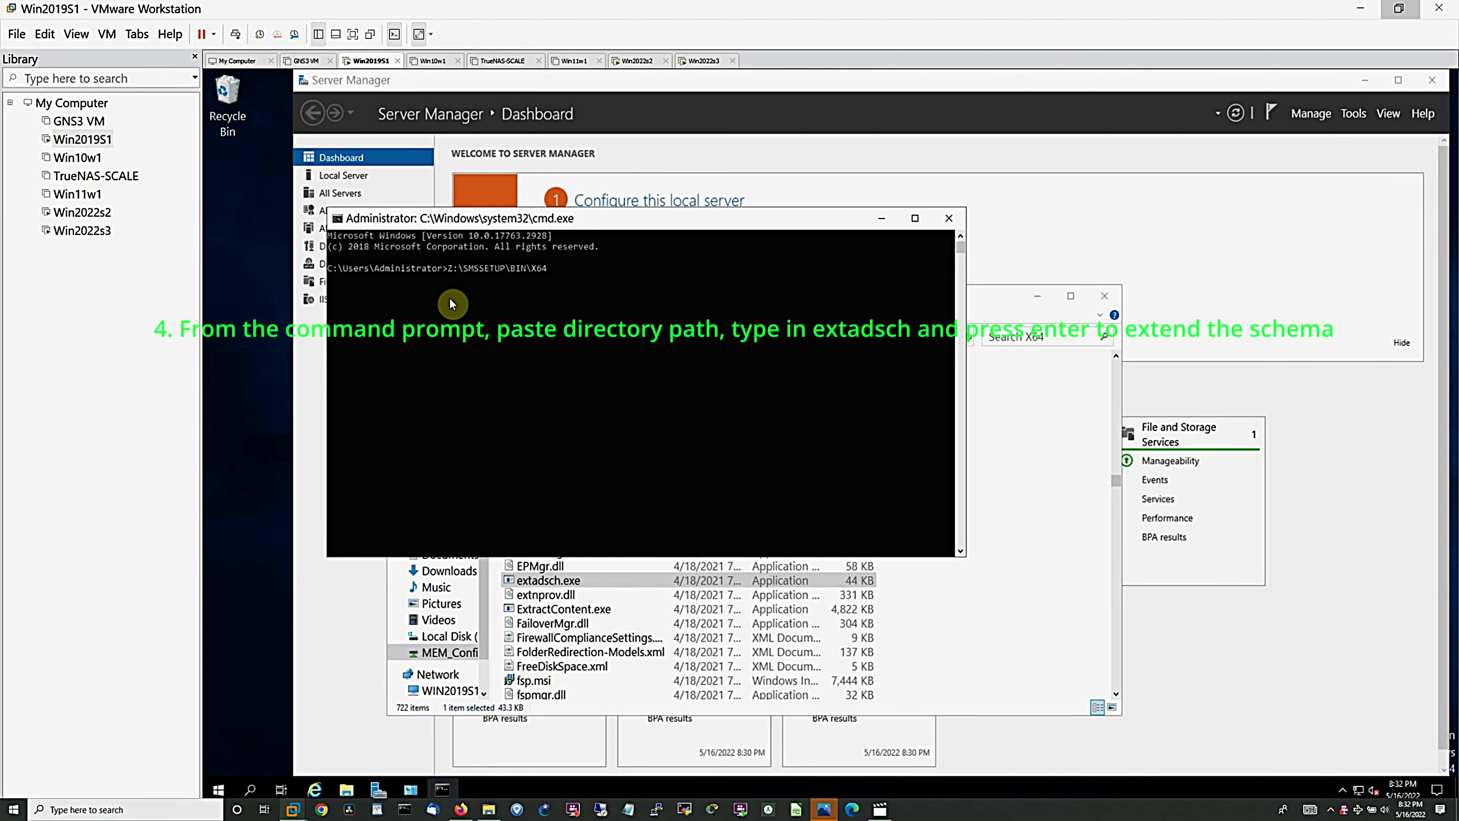
type("\\")
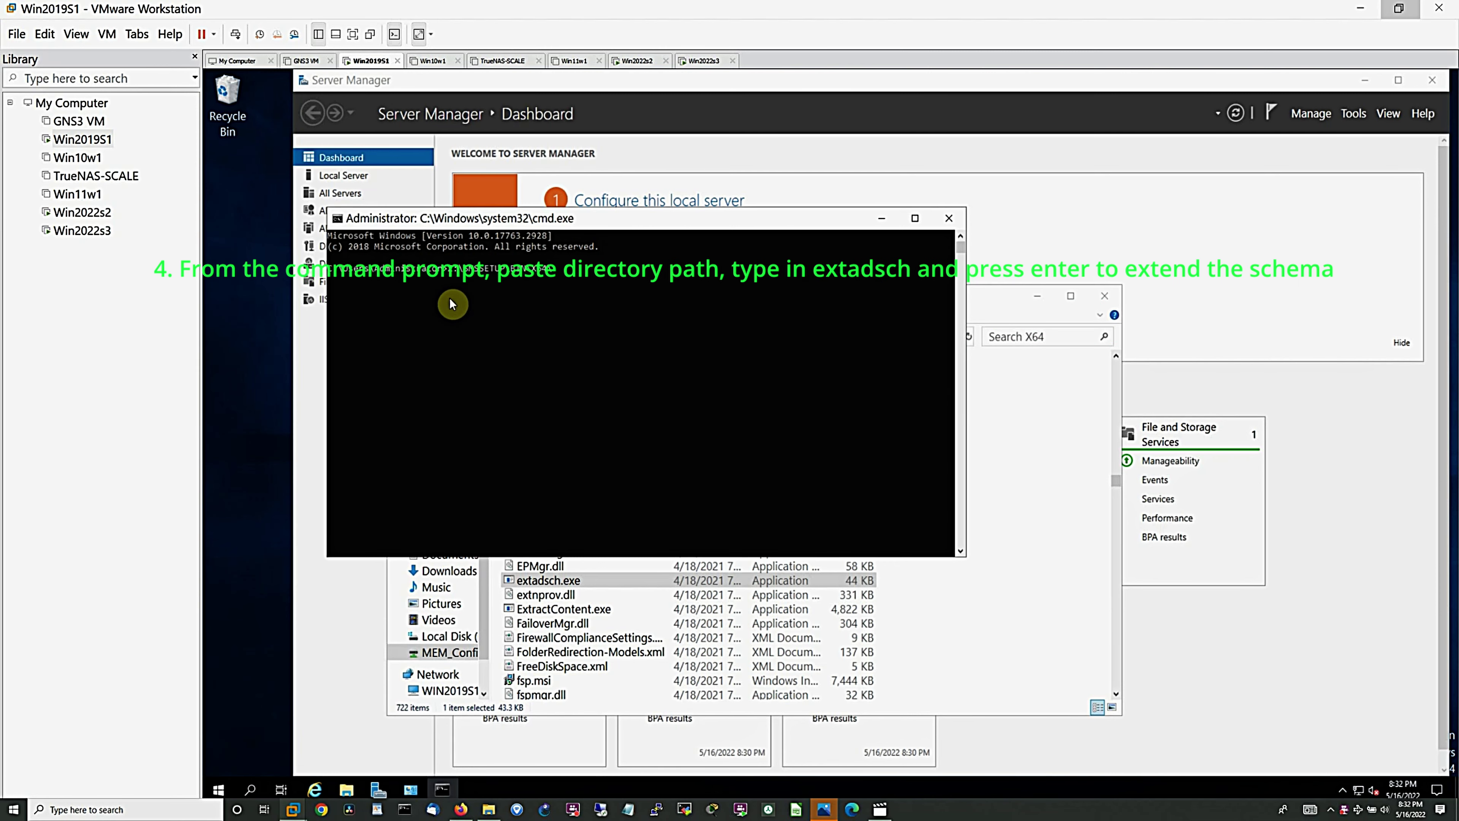
type("ex")
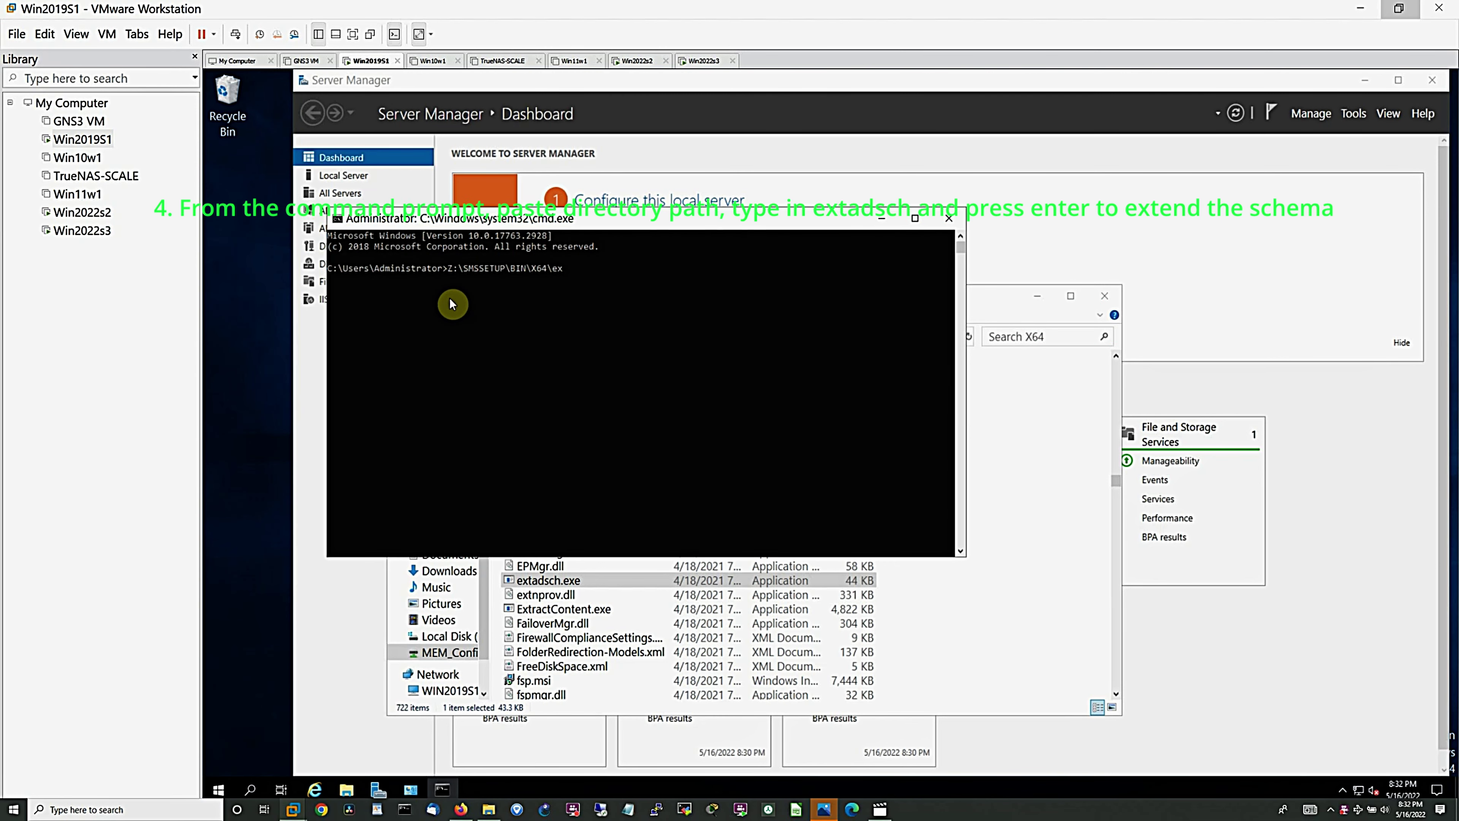
type("tad")
type("sch")
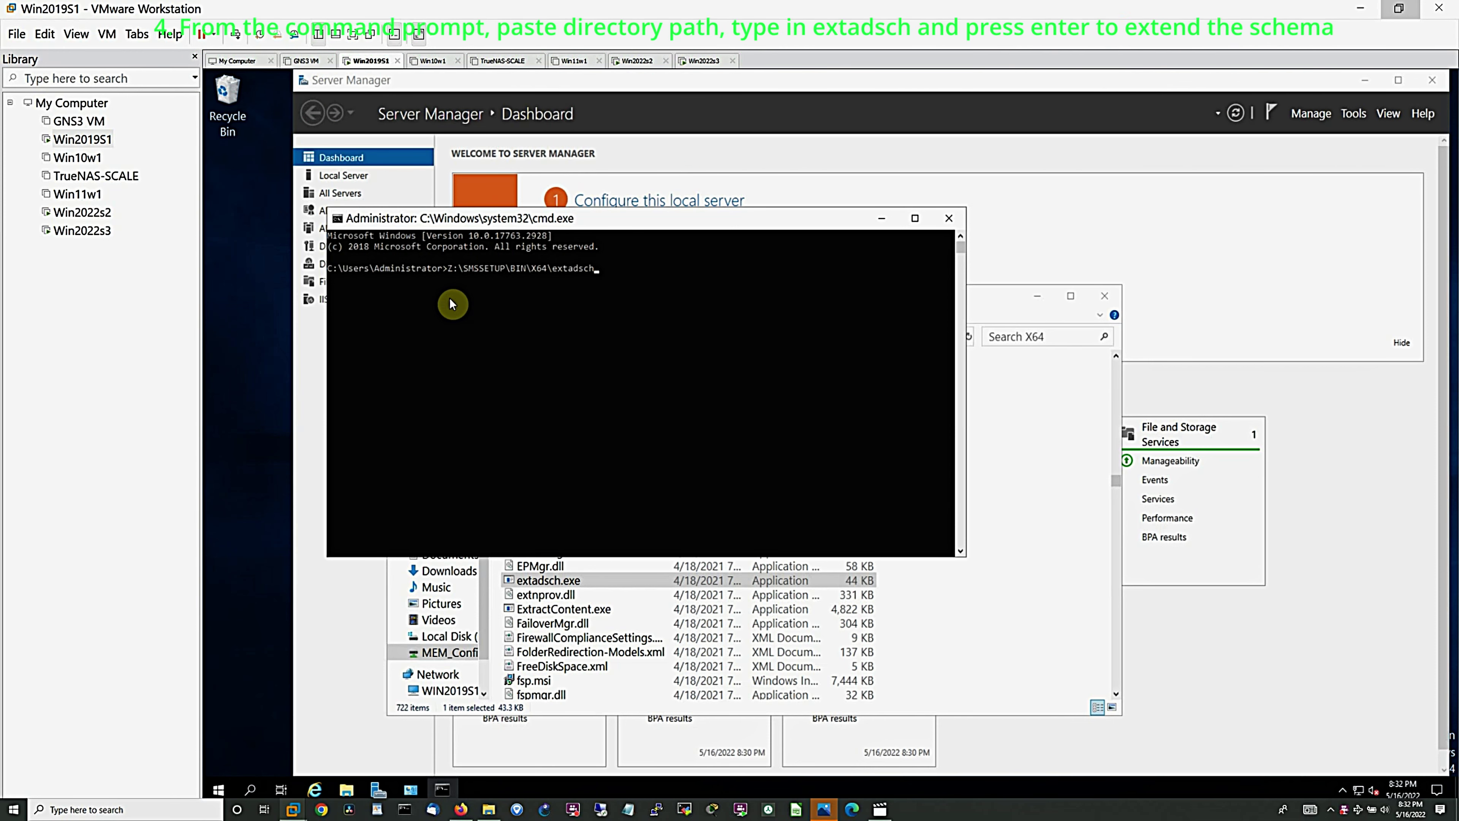
key("Return")
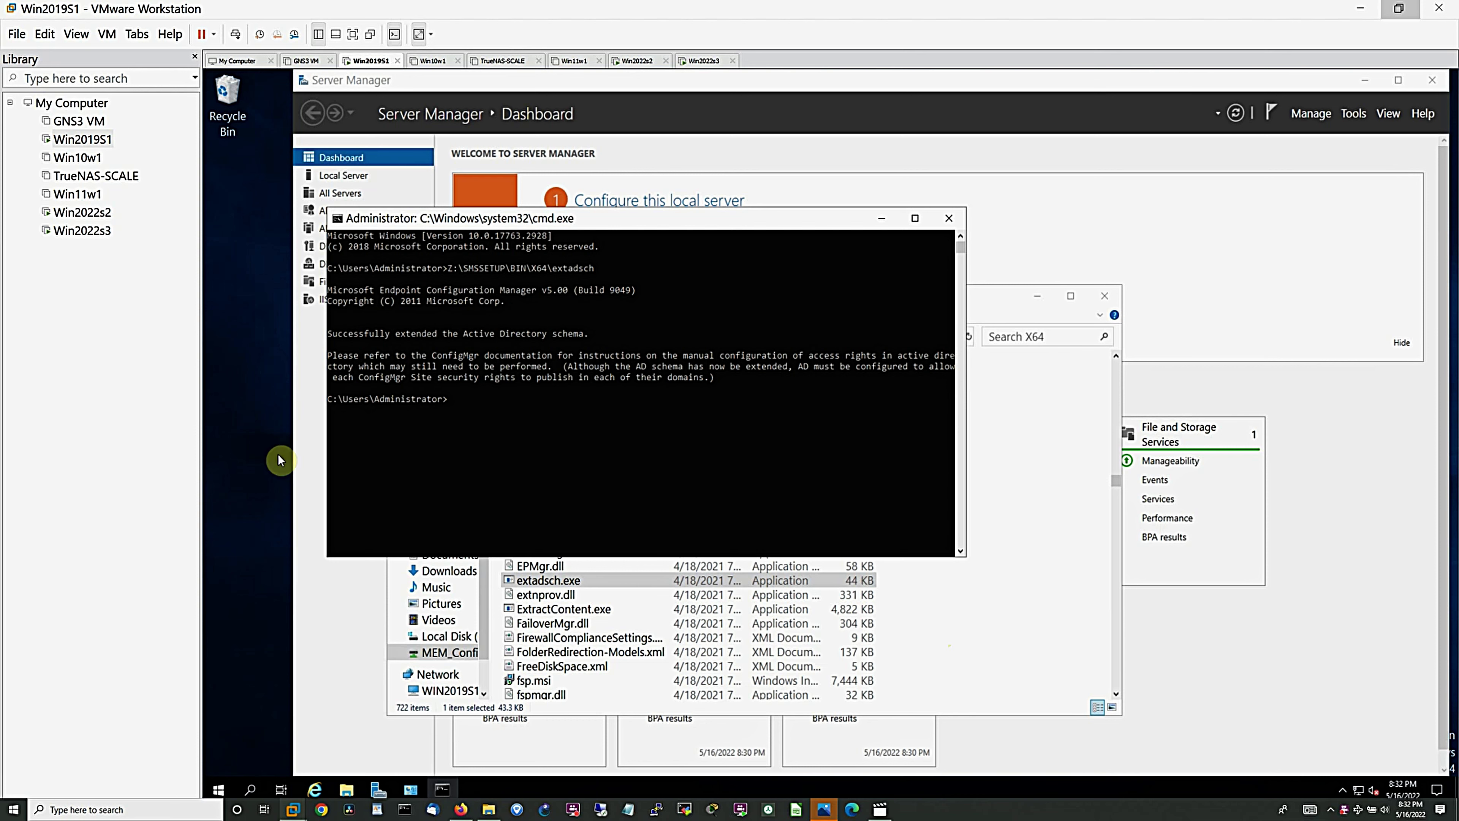
Step: Switch to the Win2022s3 virtual machine and close its File Explorer window
left_click(97, 231)
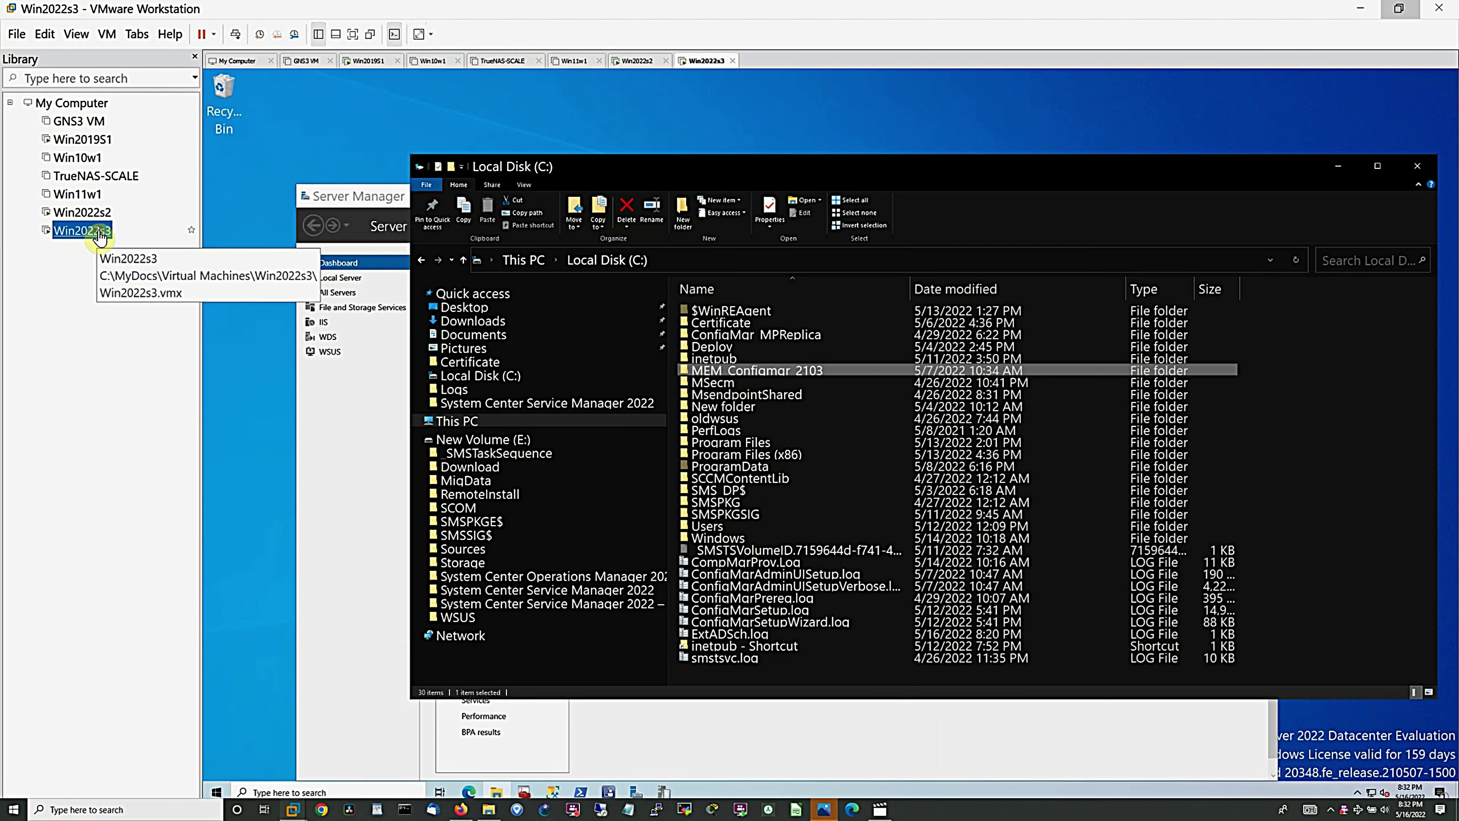
left_click(1419, 174)
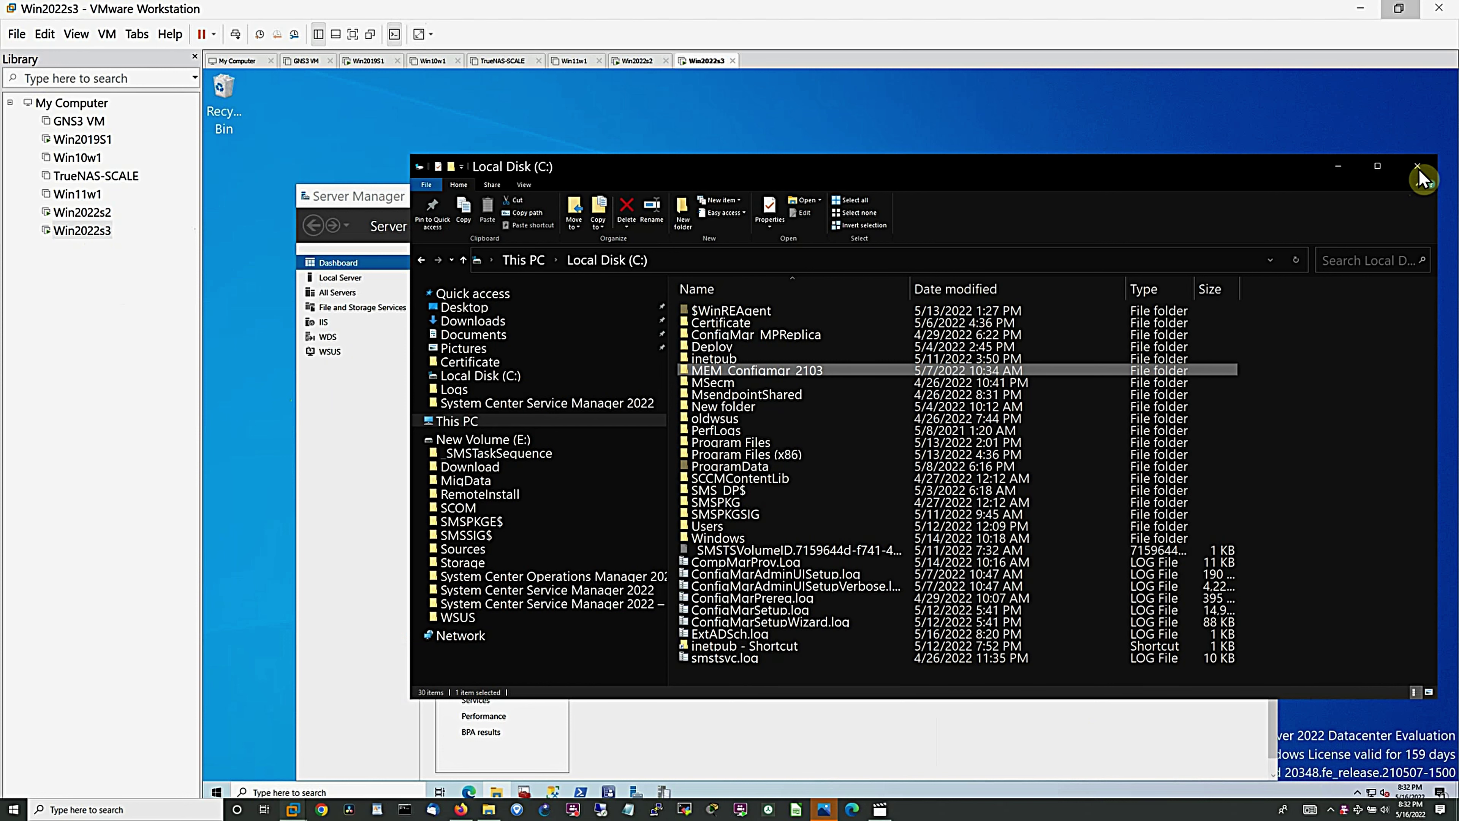
left_click(1417, 168)
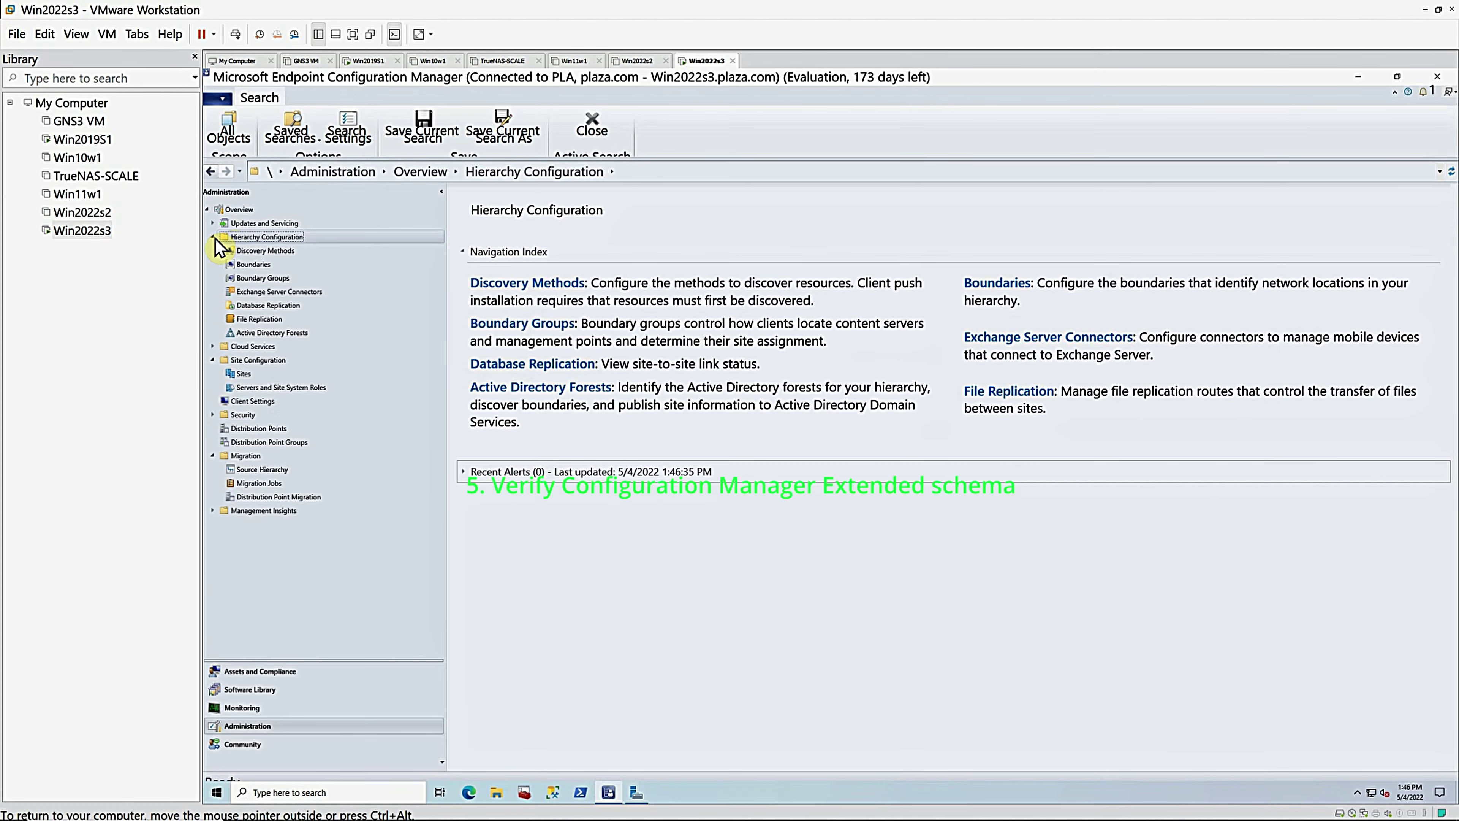
Step: Show the Active Directory Forests under Hierarchy Configuration and widen the Discovery Status column to check the forest's discovery and publishing status
left_click(239, 332)
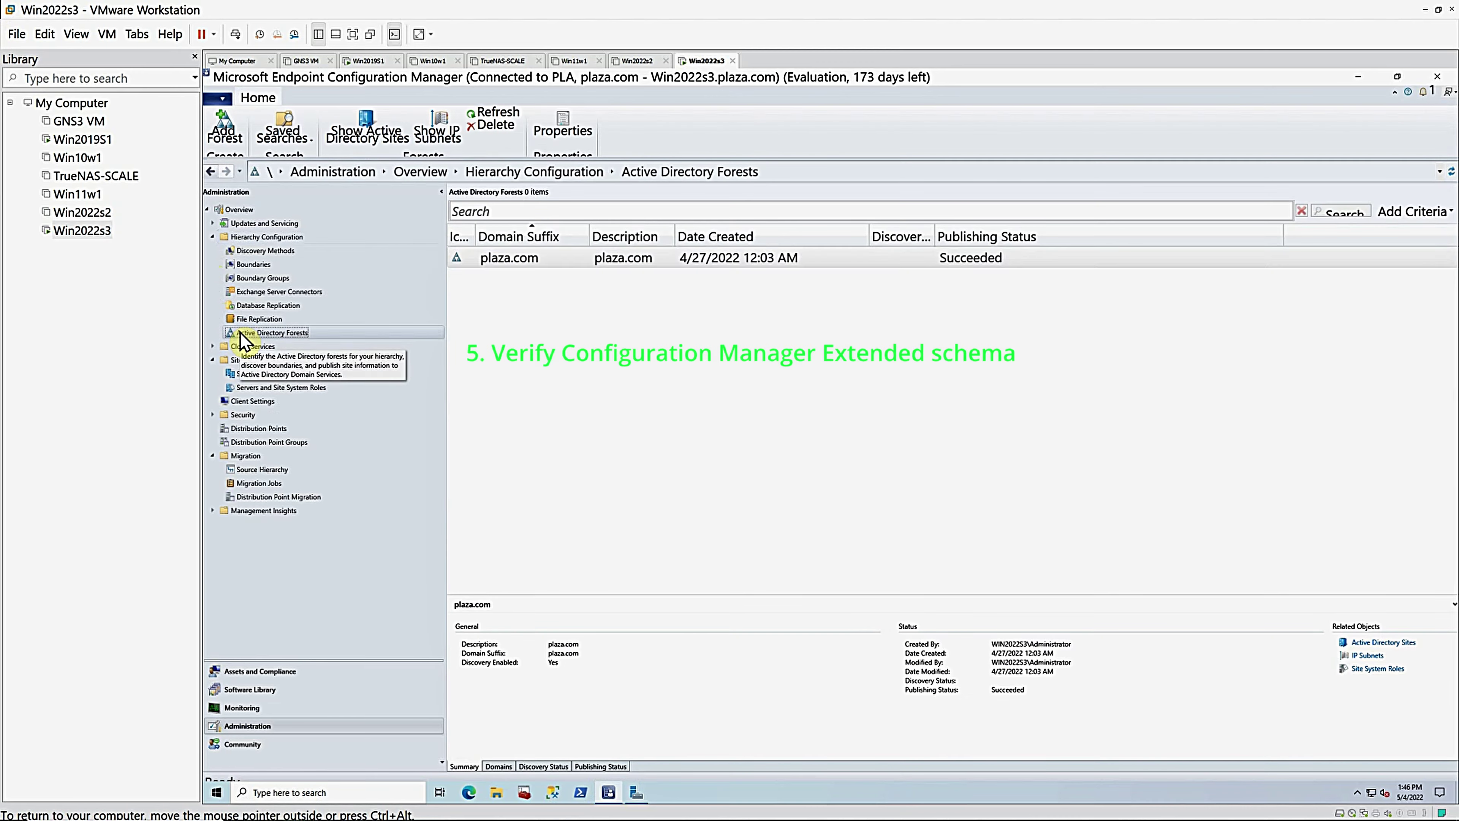
left_click_drag(934, 236, 1009, 237)
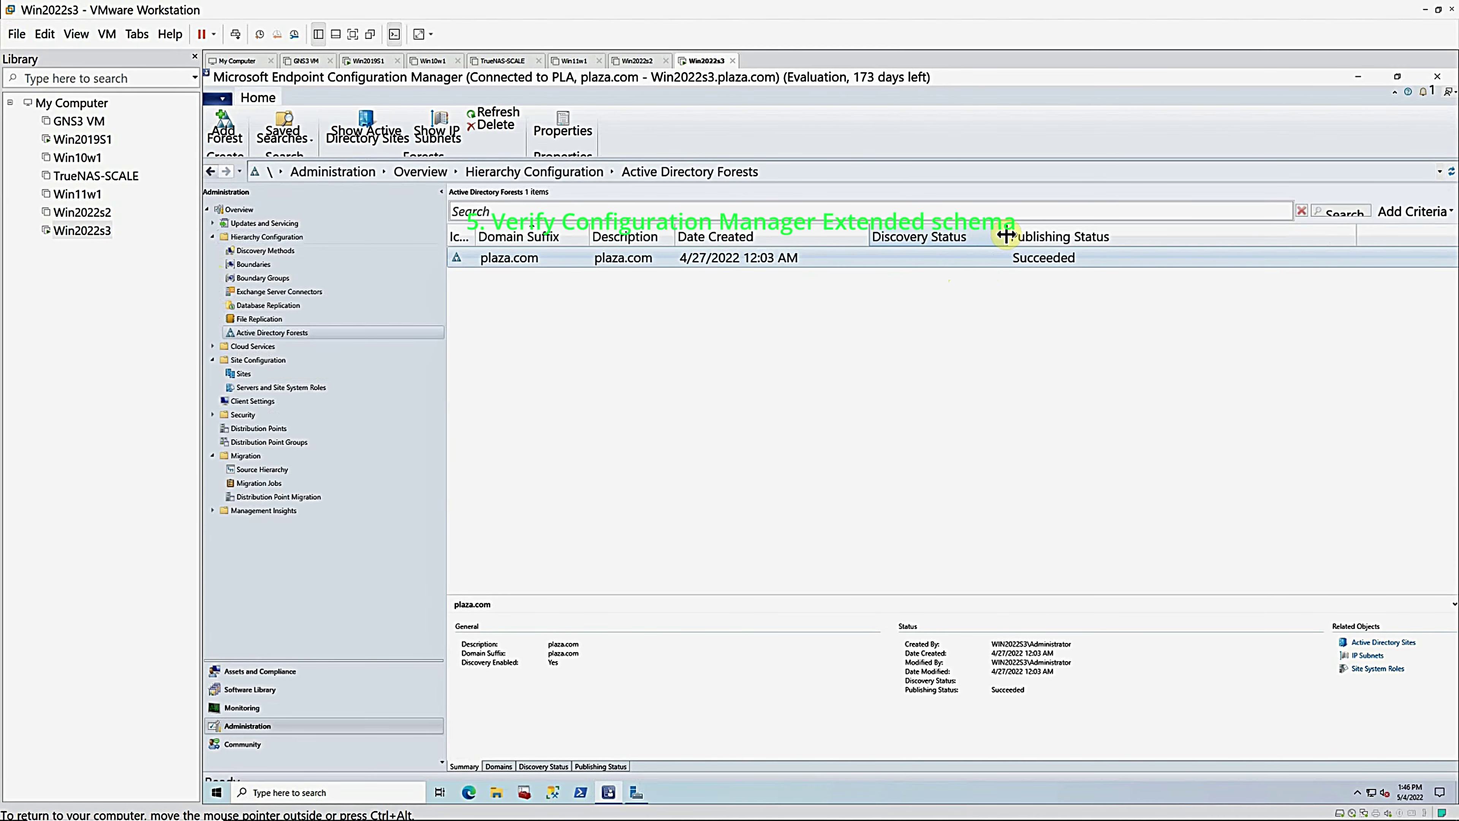